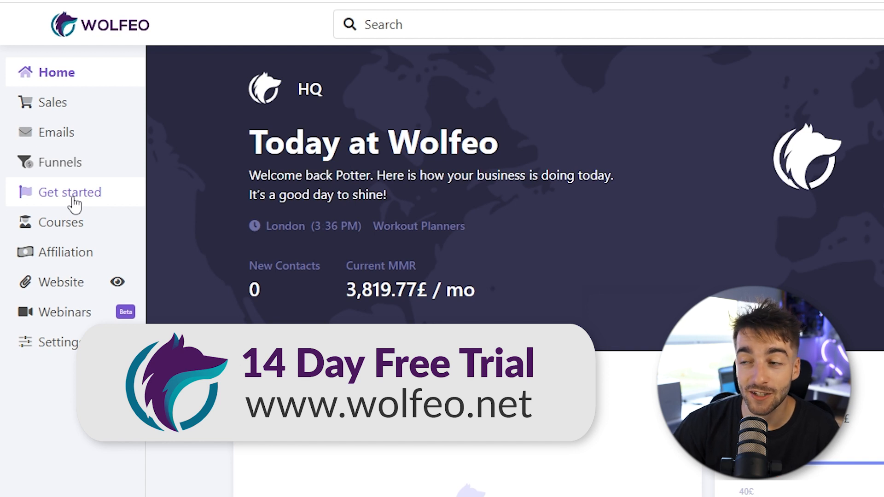
Step: Start the Setup goal in Get started and choose the self-served videos option
click(74, 201)
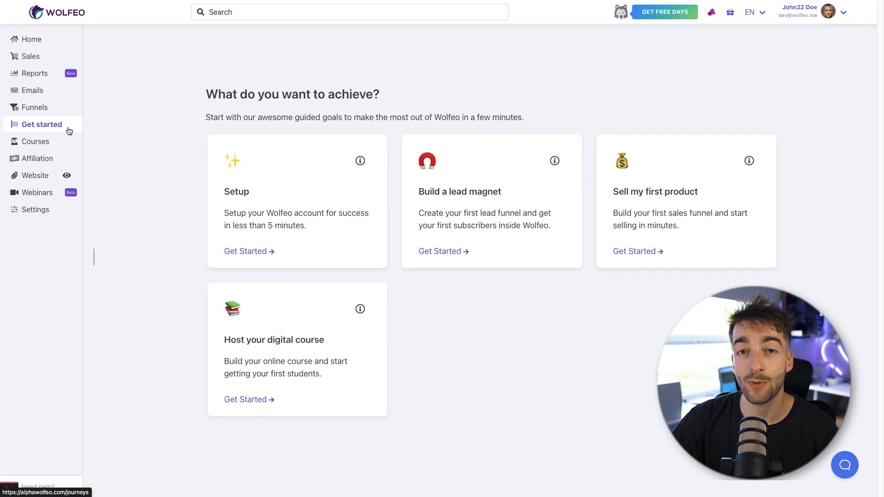
click(247, 252)
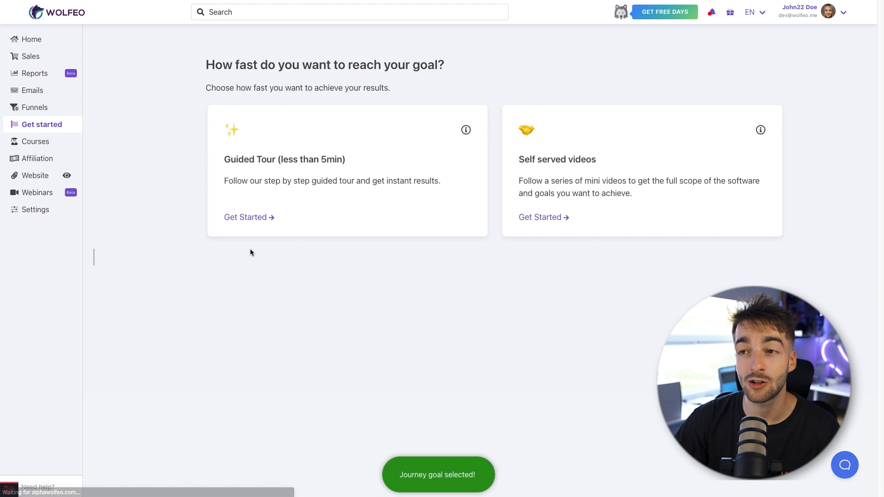
click(526, 218)
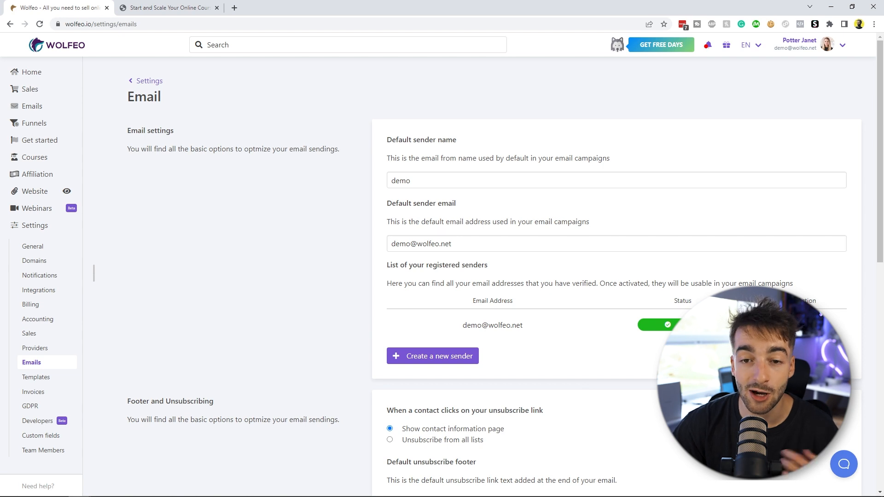
Step: Create a new email sequence named Lead Magnet Machine and save it
click(35, 261)
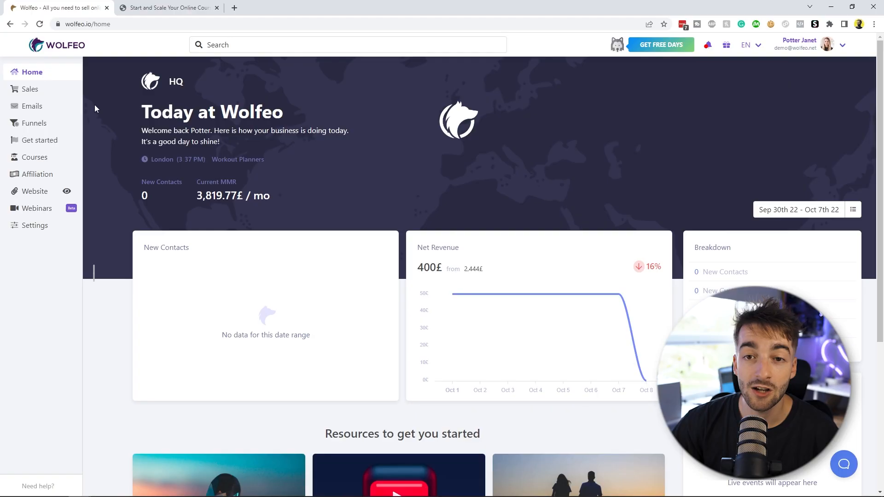
click(65, 107)
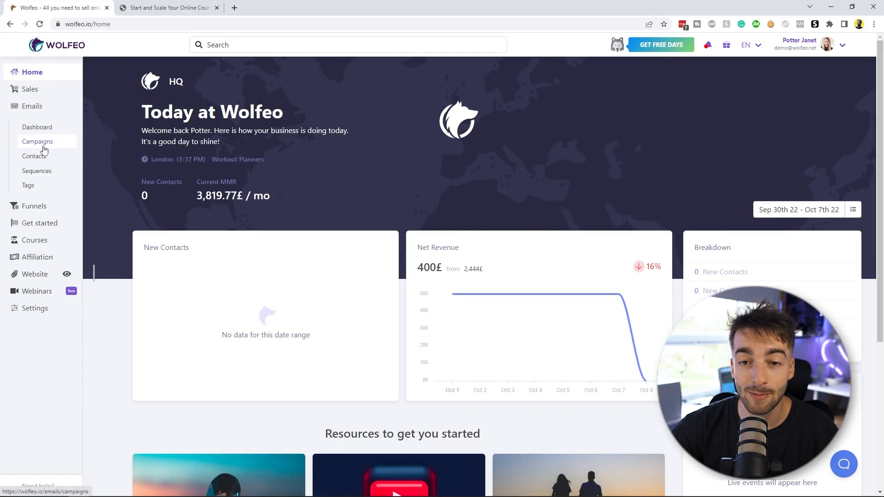
click(37, 171)
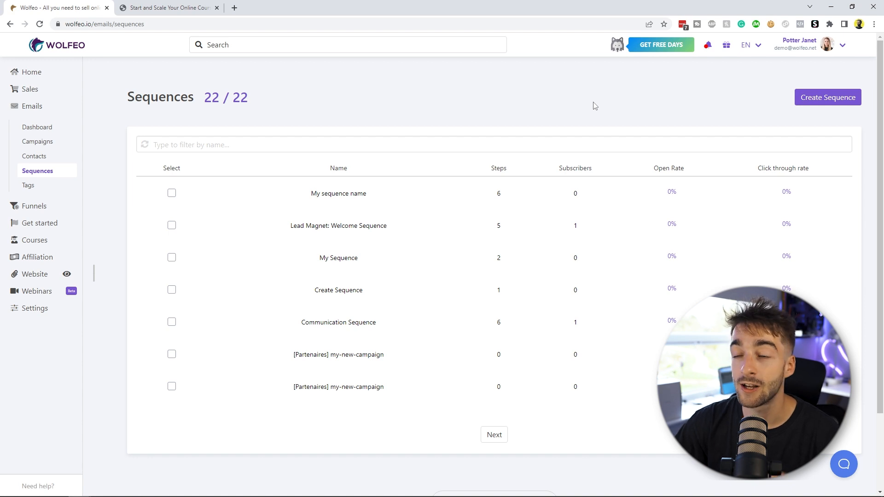
click(828, 98)
triple_click(201, 96)
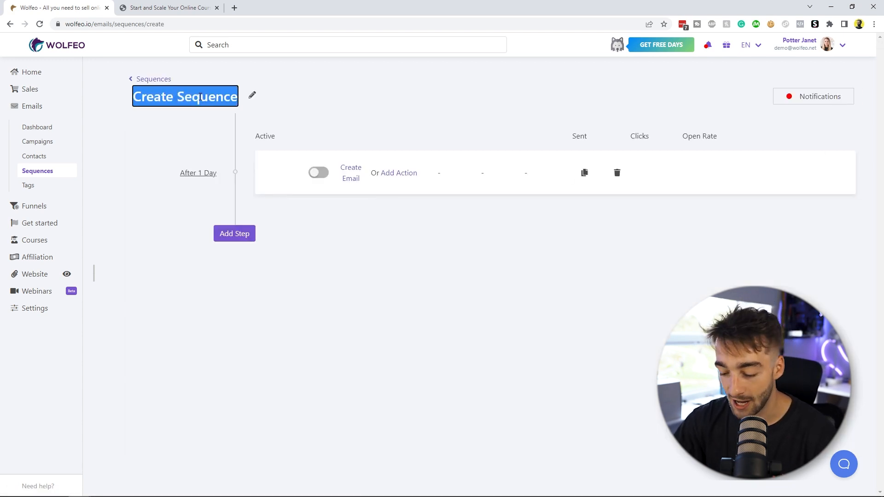
key(BackSpace)
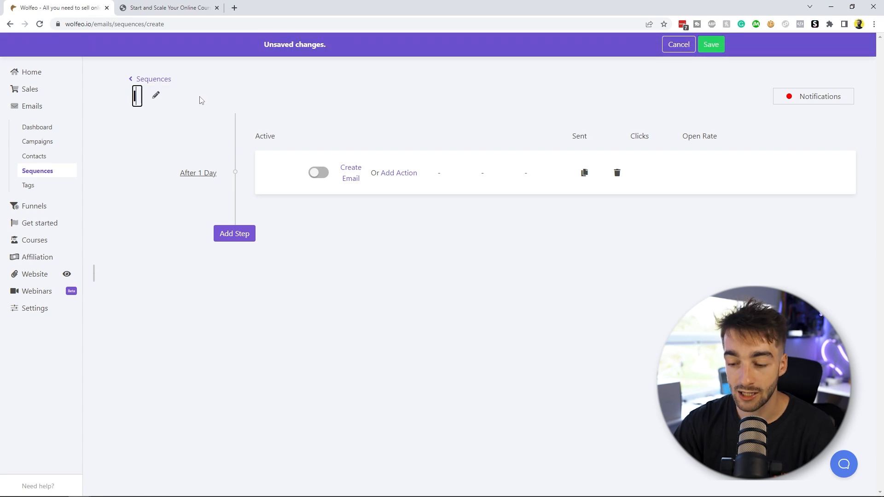
text(Lead Magn)
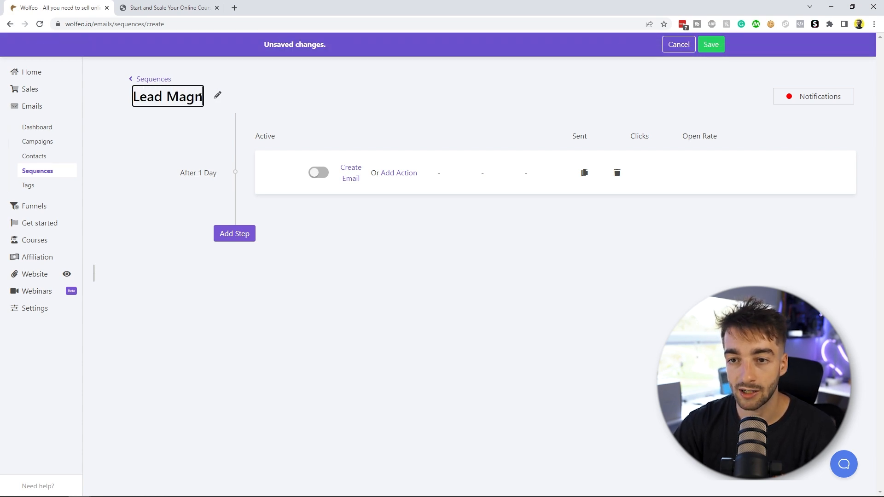
text(et Machine)
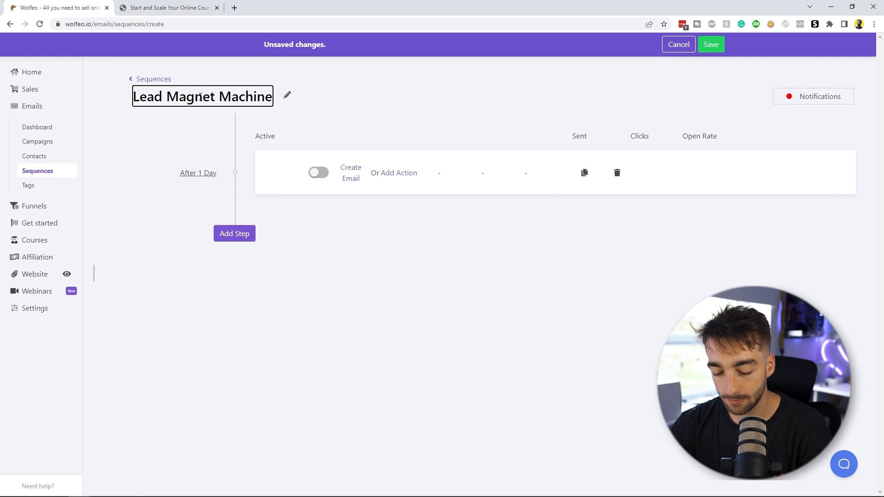
key(ctrl+a)
key(ctrl+c)
click(436, 95)
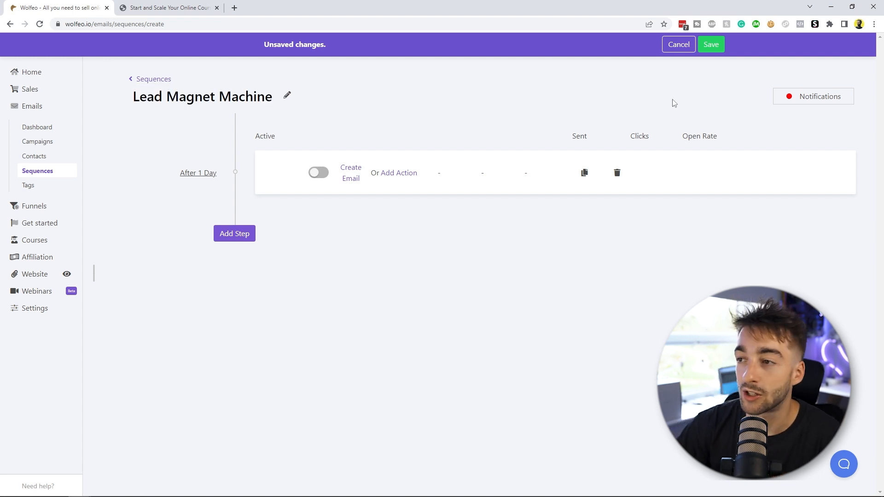
click(705, 50)
click(482, 77)
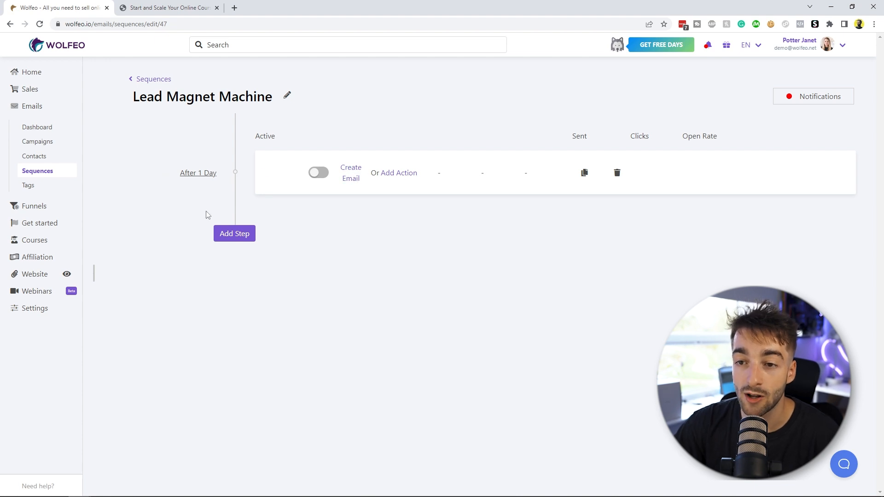
click(414, 174)
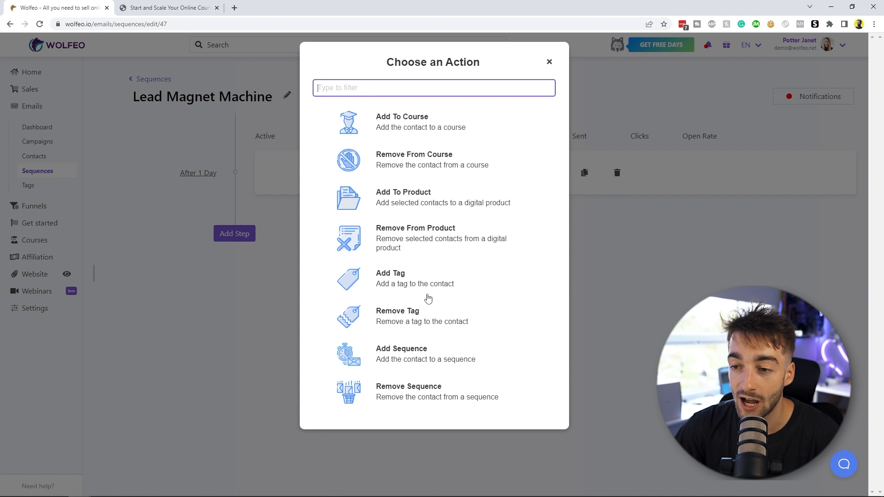
key(Escape)
Step: Add an email to the sequence's first step and save it without content
click(351, 177)
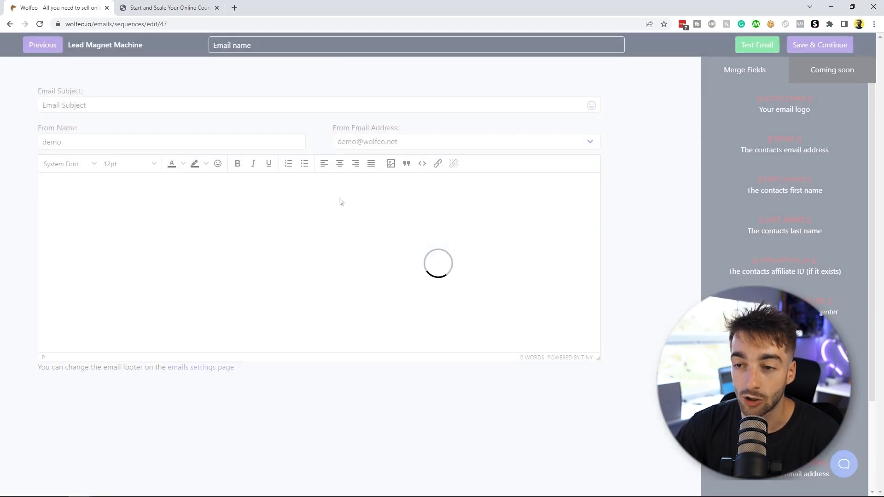
click(816, 45)
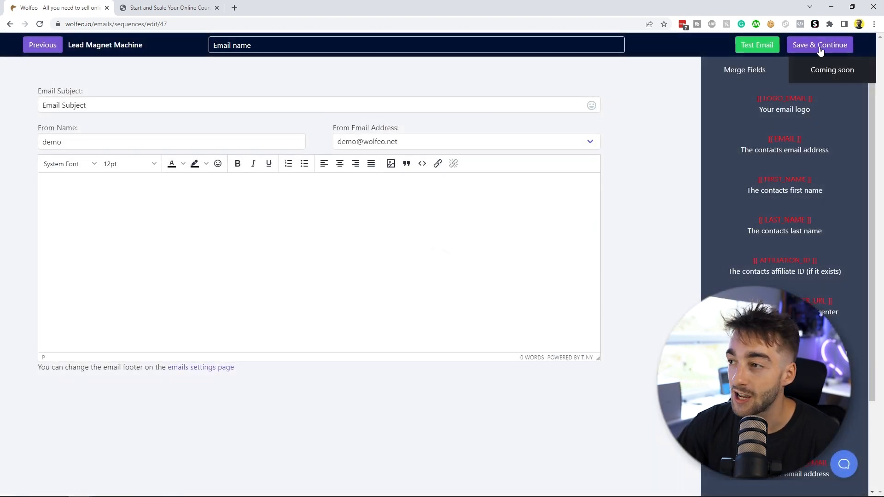
Step: Duplicate the email step twice to make three emails and save the sequence
click(581, 166)
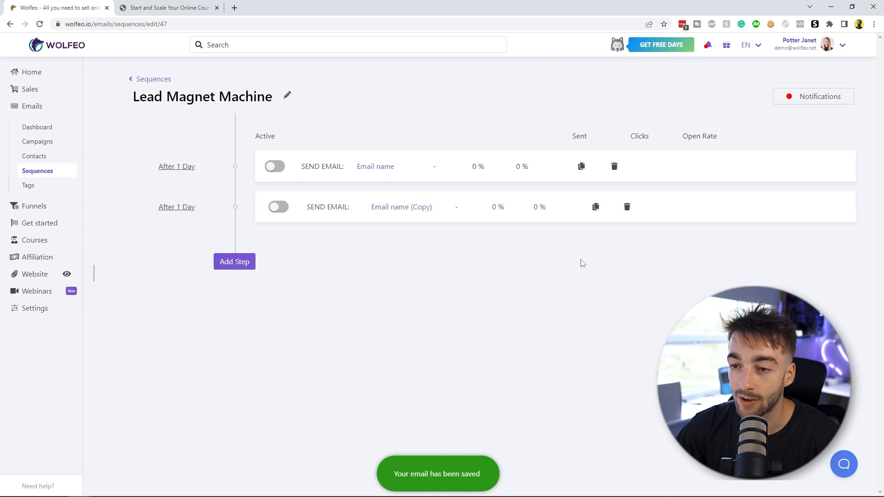
click(595, 208)
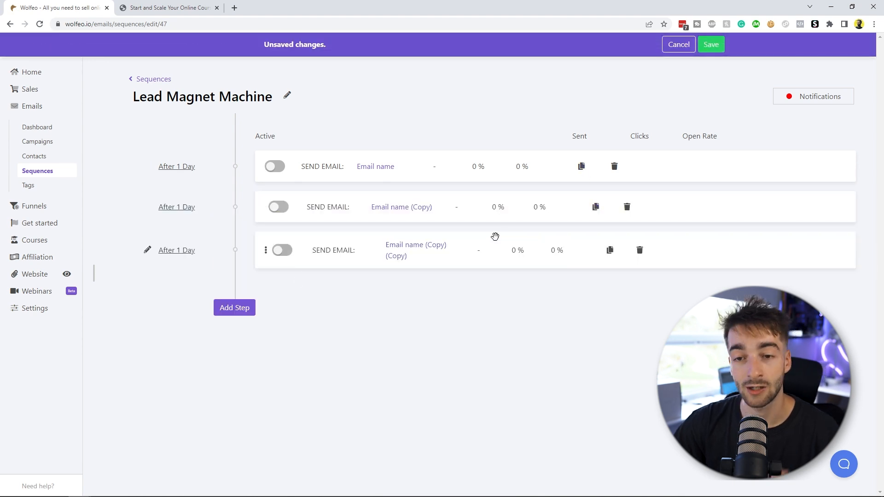
click(711, 44)
Step: Create a new tag named Lead Magnet Machine
click(27, 186)
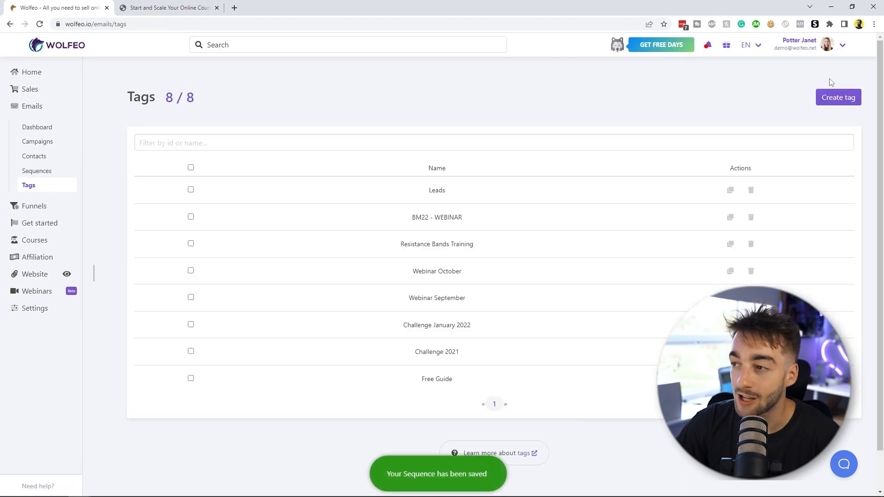
click(853, 99)
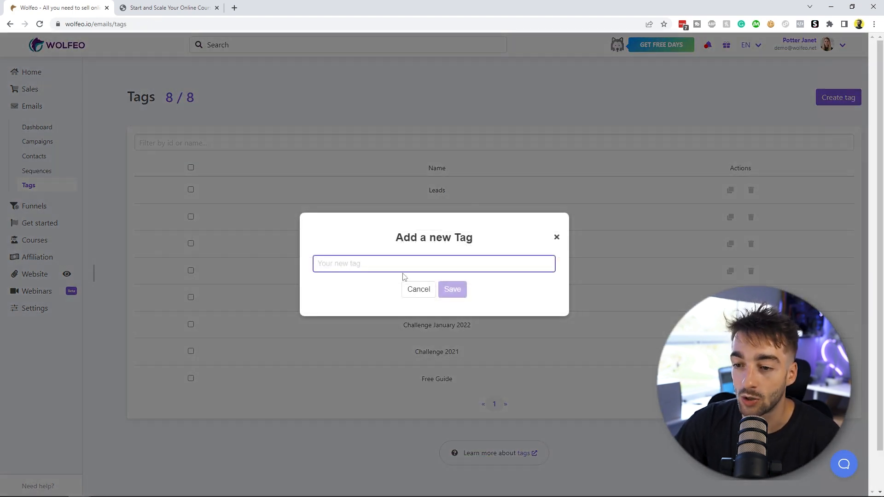
key(ctrl+v)
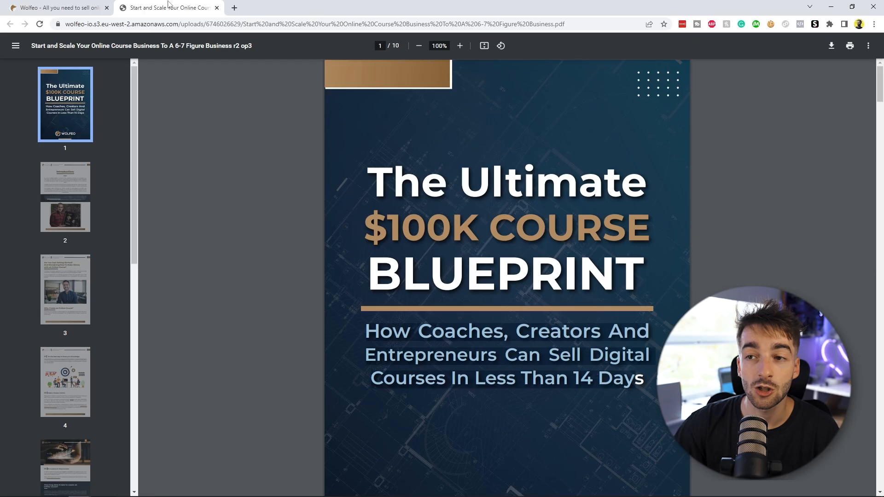
Step: View the lead magnet PDF in the other tab, then return to the tags list
drag(398, 178, 639, 277)
click(480, 199)
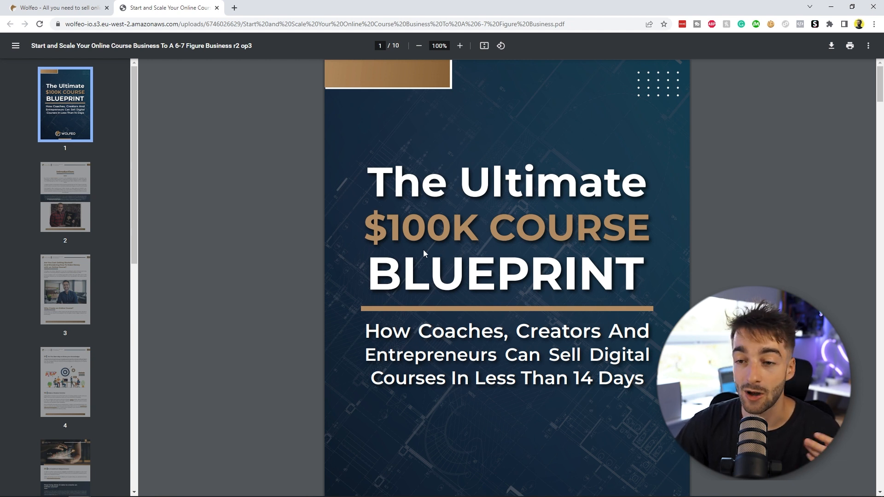
click(59, 8)
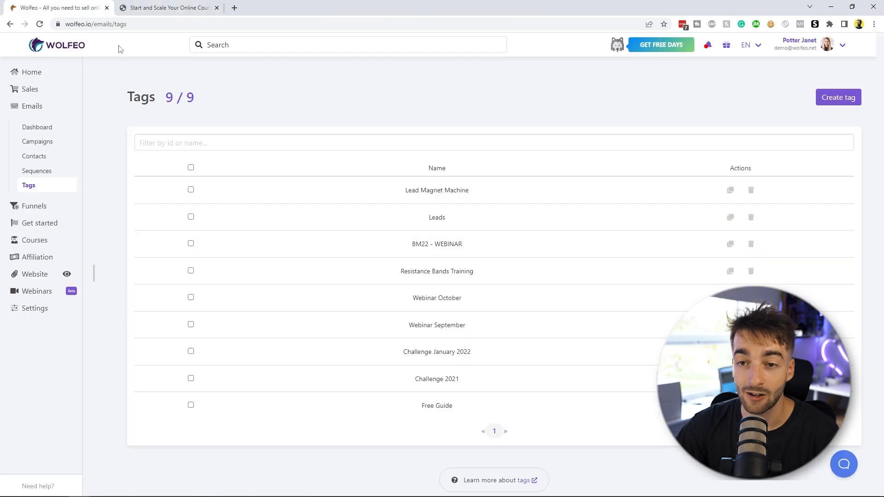
Step: Create a new lead funnel named Lead Magnet Machine
click(46, 171)
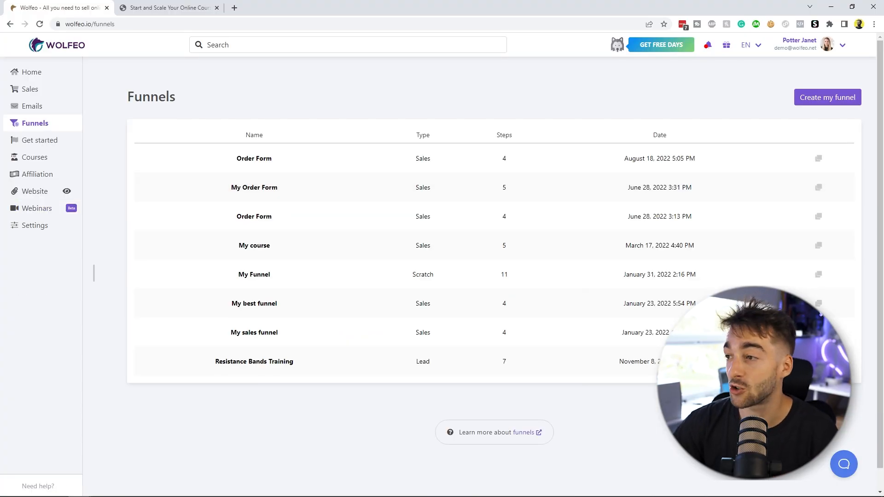
click(830, 103)
text(Lead Magnet Machine)
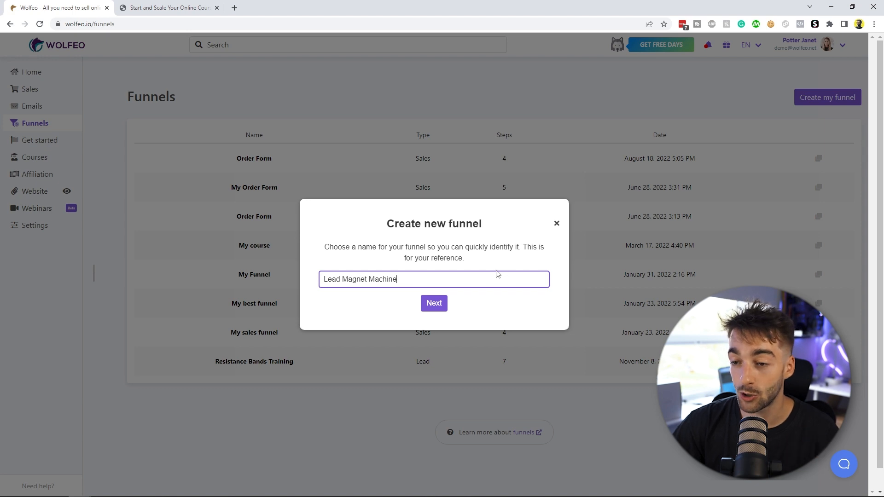
click(434, 304)
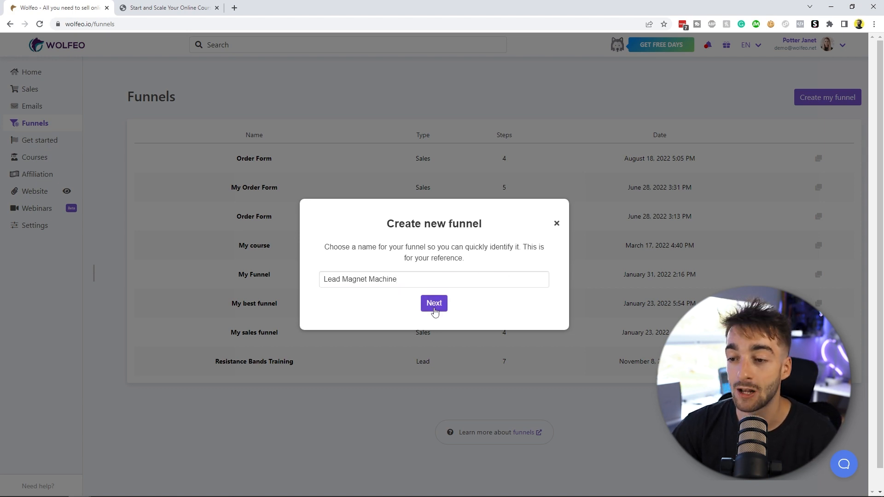
click(307, 282)
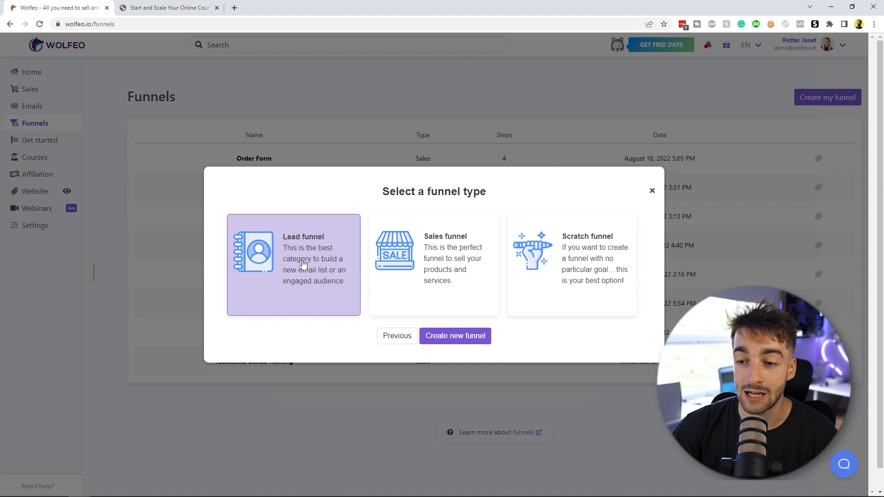
click(449, 336)
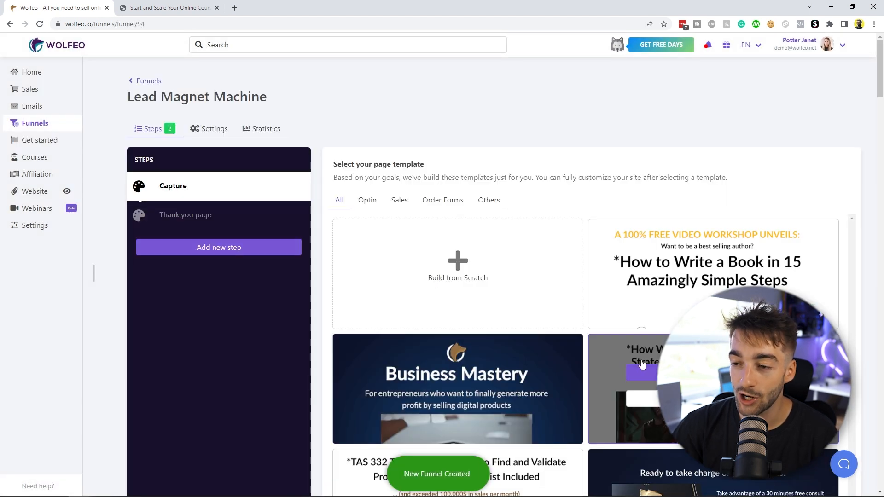
Step: Review the funnel's Capture and Thank you page steps
click(191, 222)
click(184, 196)
click(191, 216)
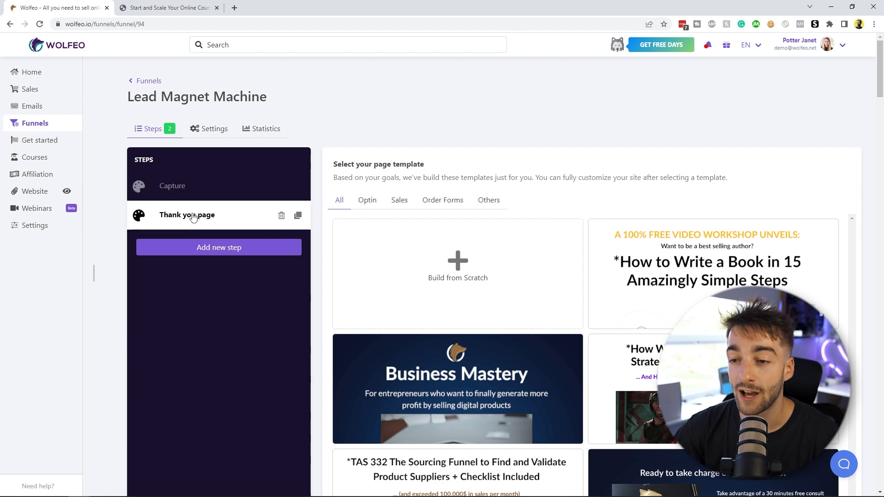
click(185, 193)
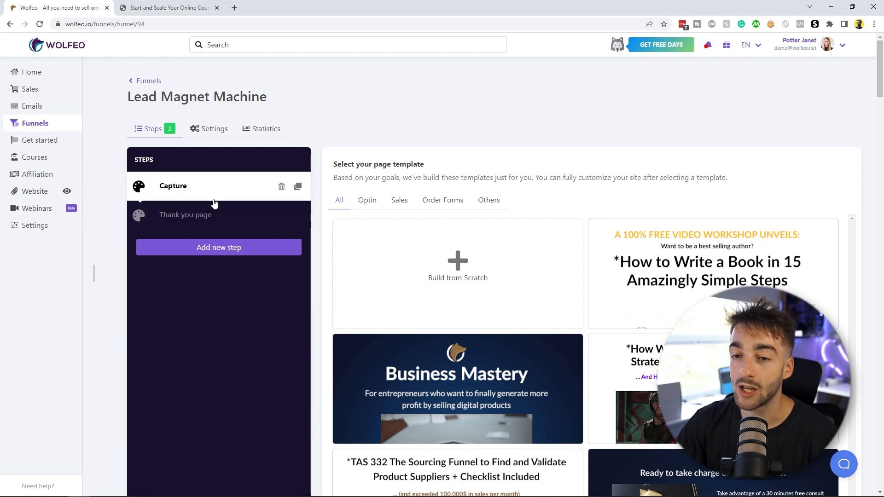
Step: Filter the page templates to Optin and preview the '5 irregular verbs' template
click(367, 202)
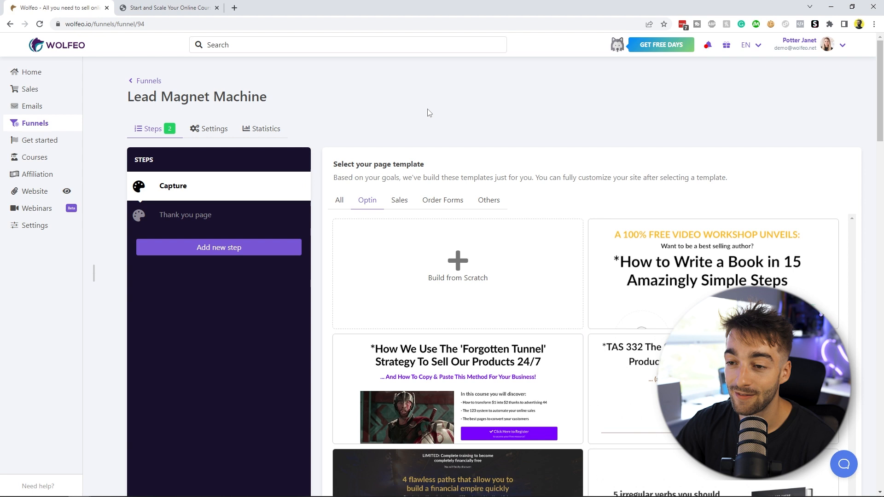
drag(879, 135, 879, 175)
scroll(581, 245, down, 2)
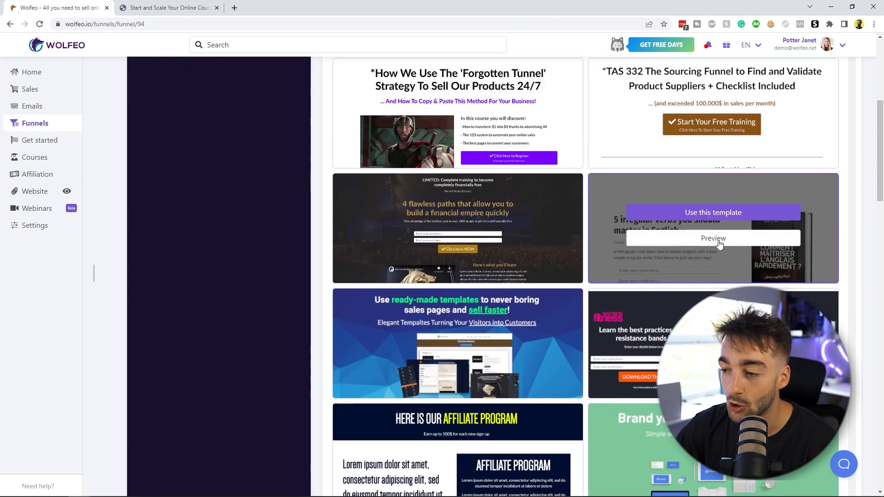
scroll(720, 244, down, 1)
click(677, 194)
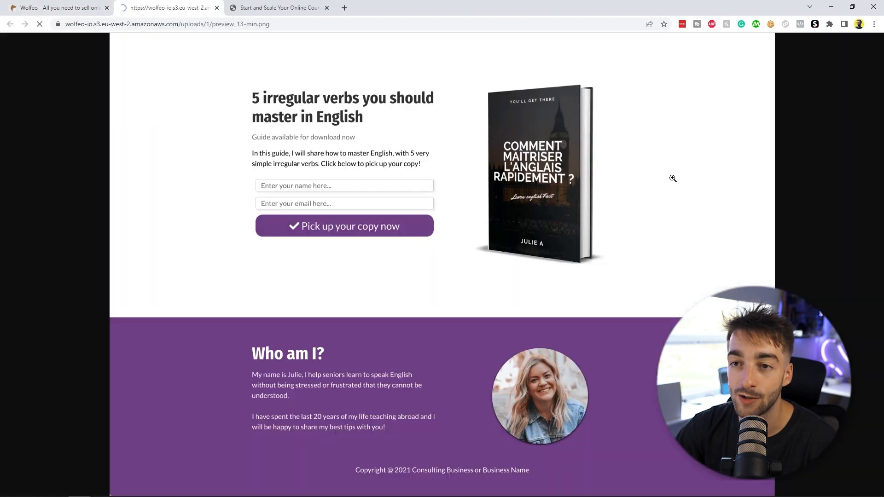
key(ctrl+w)
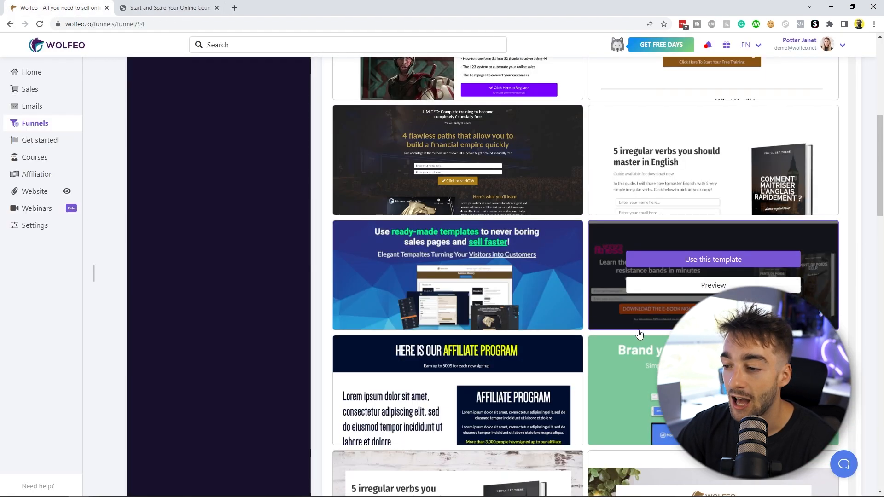
Step: Browse through the optin page templates
scroll(622, 322, down, 6)
scroll(618, 442, down, 2)
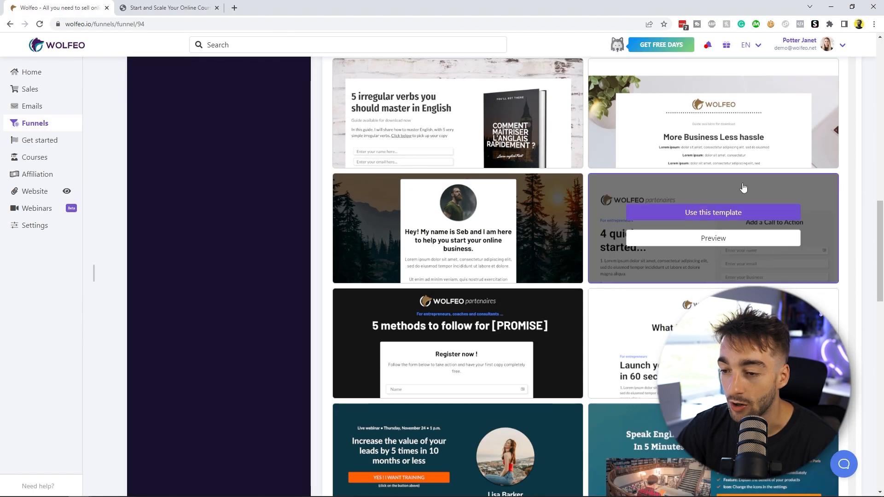
scroll(404, 312, up, 8)
scroll(403, 312, up, 1)
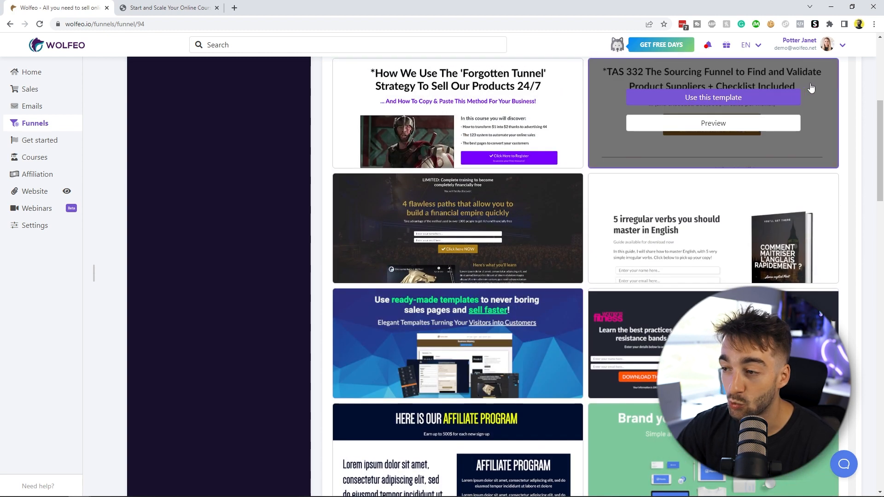
Step: Apply the '5 irregular verbs' optin template to the Capture step and open its live page to scroll through it
mouse_move(628, 239)
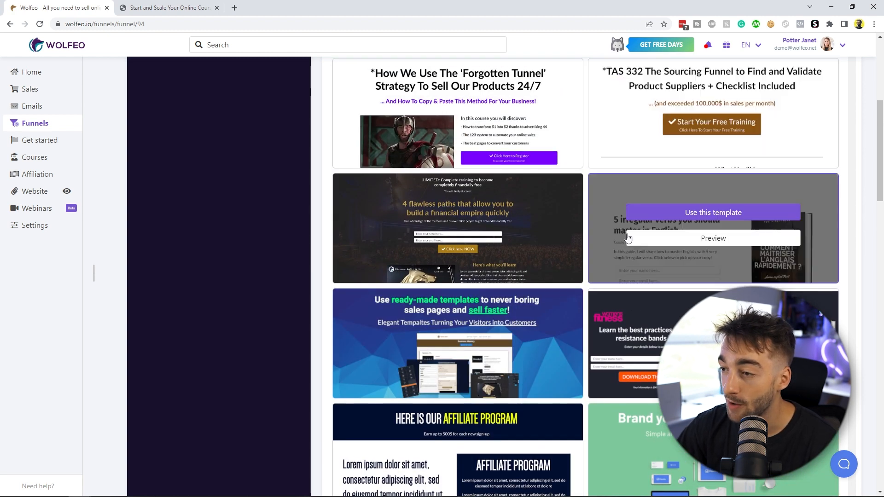
click(692, 216)
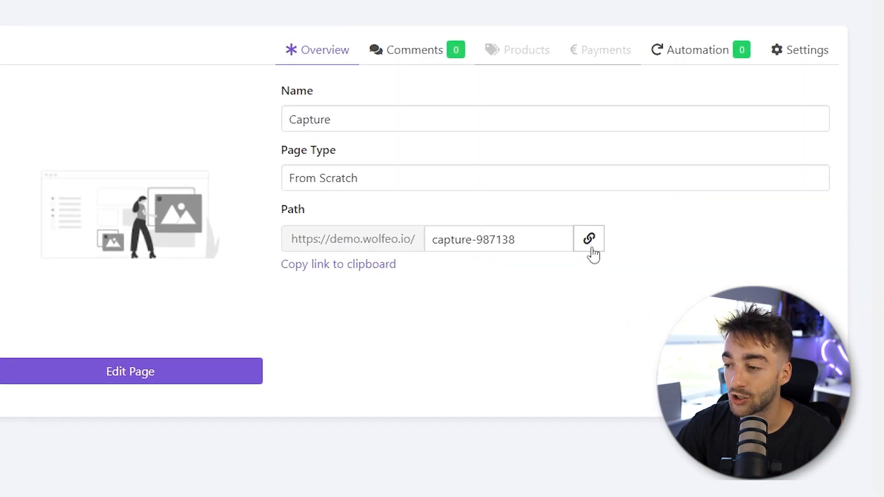
click(700, 279)
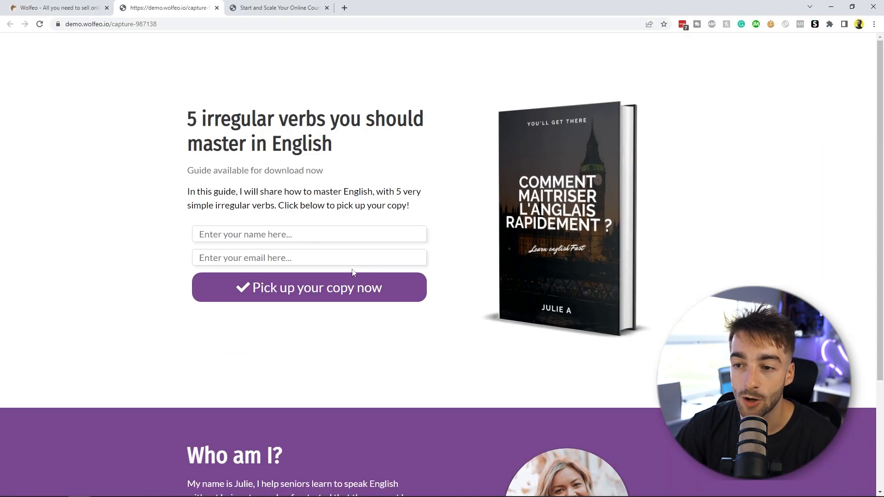
scroll(257, 280, down, 4)
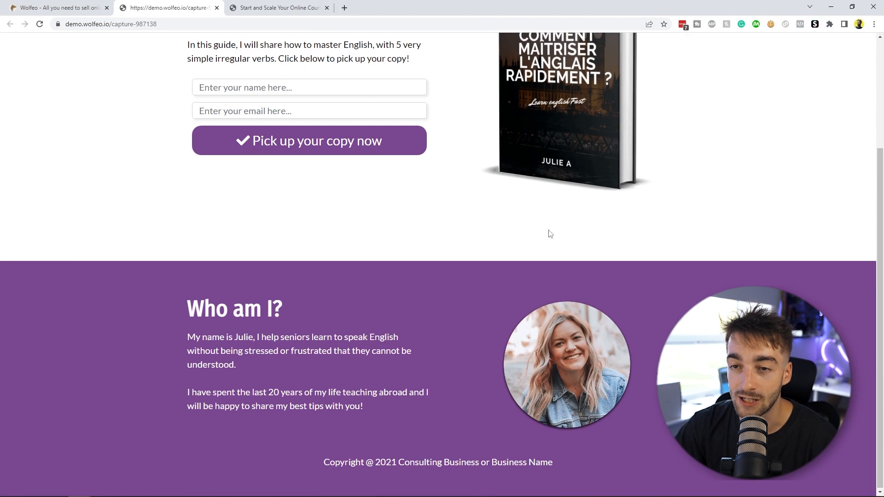
scroll(551, 233, up, 4)
drag(187, 26, 116, 30)
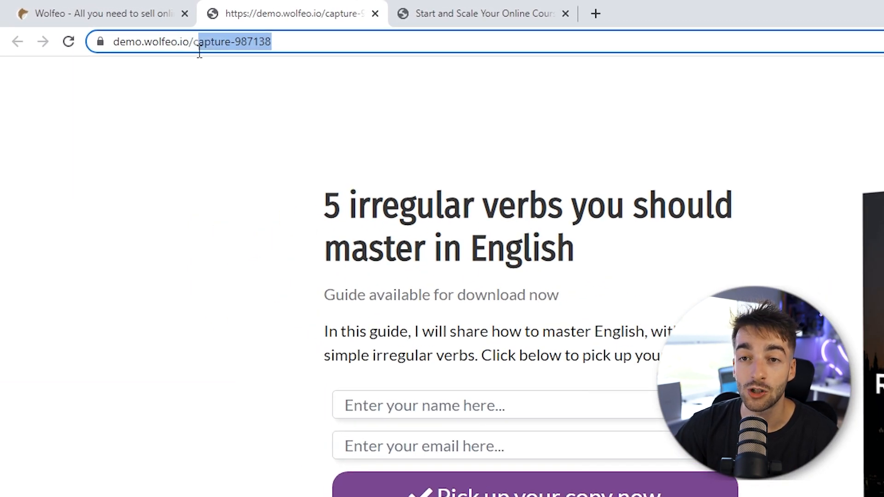
drag(196, 52, 198, 55)
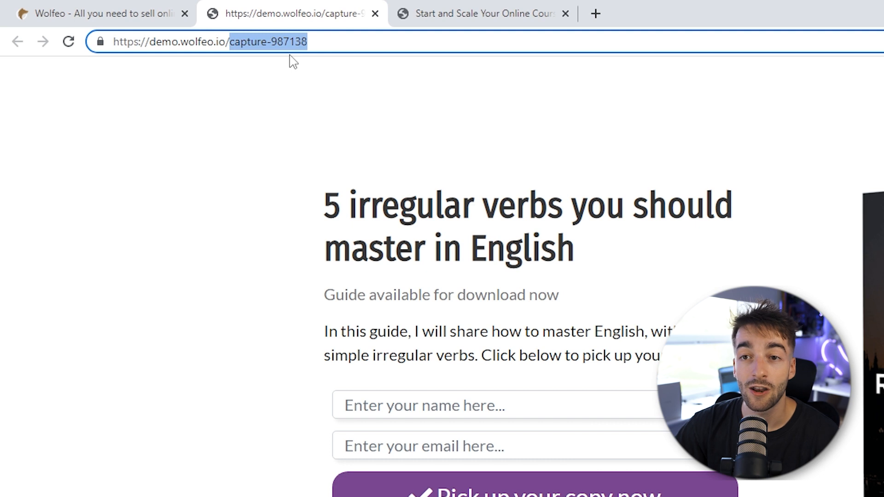
Step: Change the Capture page's path to 100kcourseblueprint and save the funnel
click(53, 11)
click(664, 283)
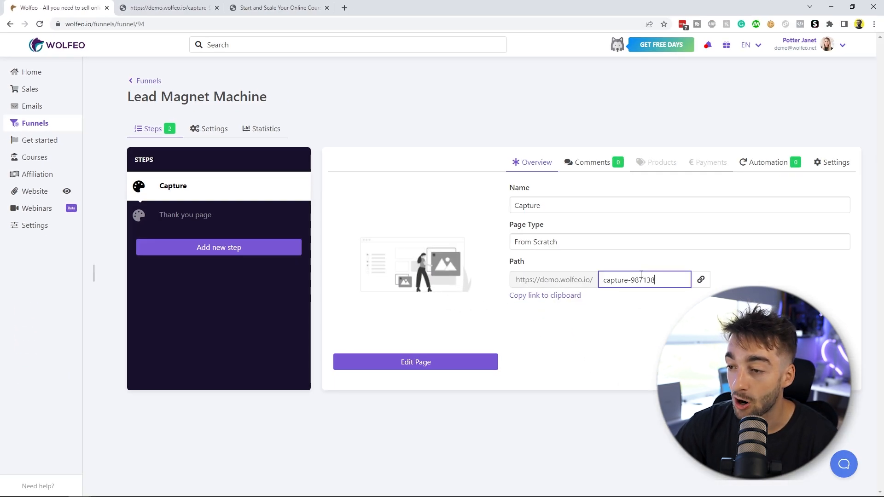
drag(656, 280, 601, 282)
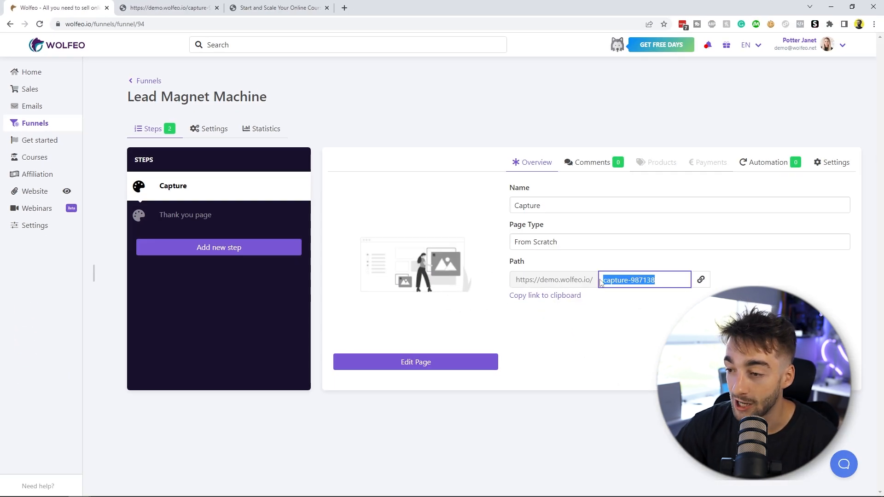
text(100kcourseblueprint)
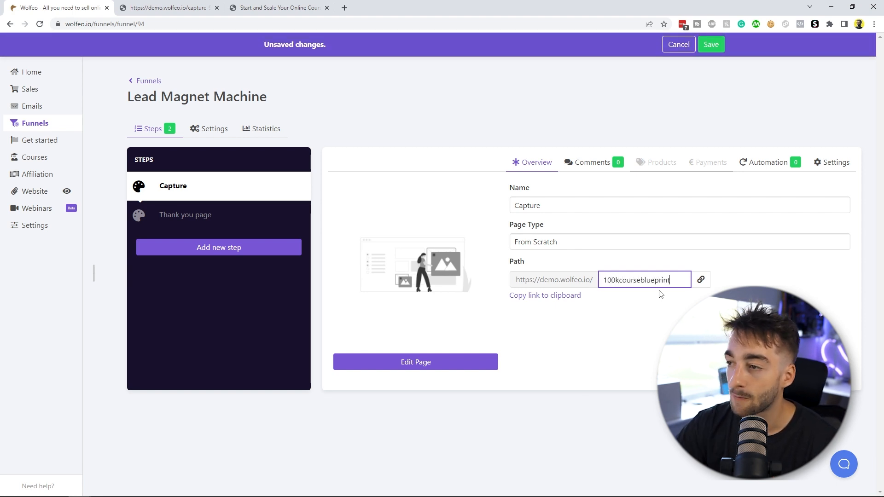
click(711, 45)
Step: Open the Capture page at its new path and inspect its URL
click(701, 280)
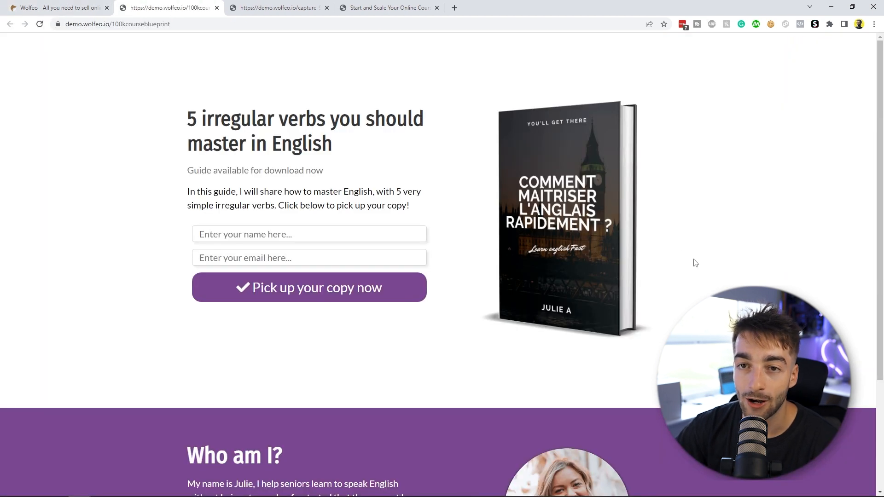
drag(171, 24, 226, 43)
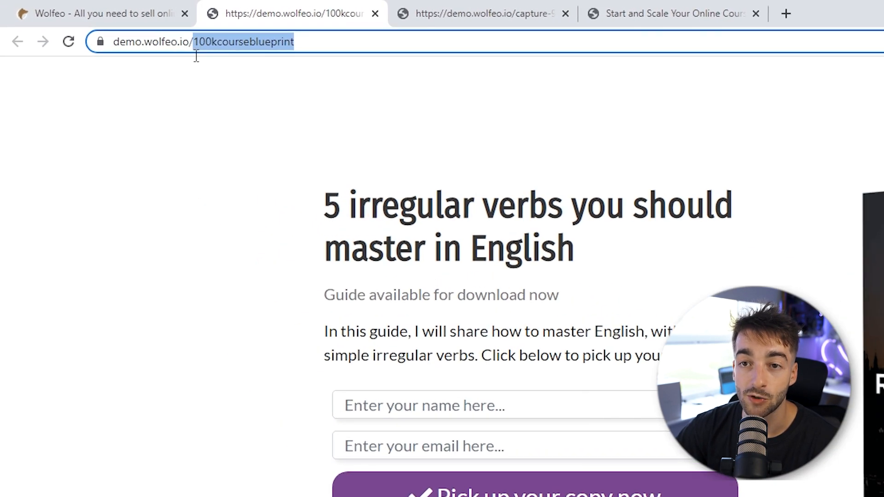
click(337, 46)
click(226, 42)
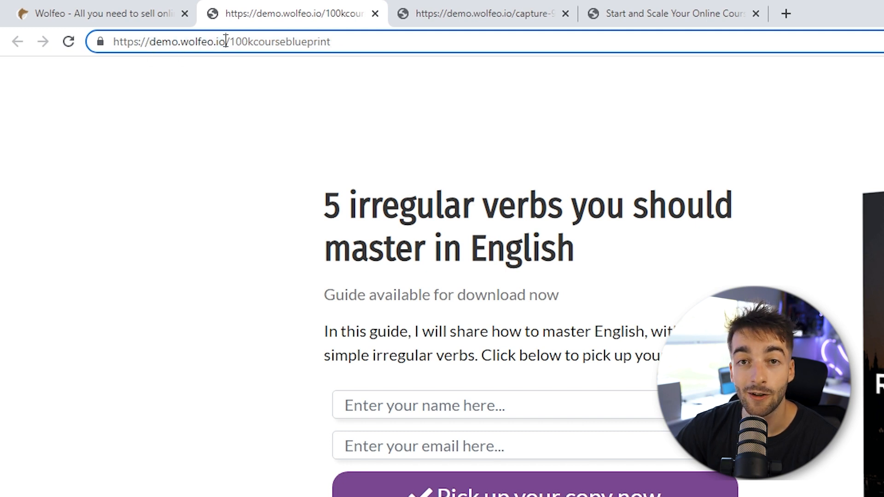
click(97, 13)
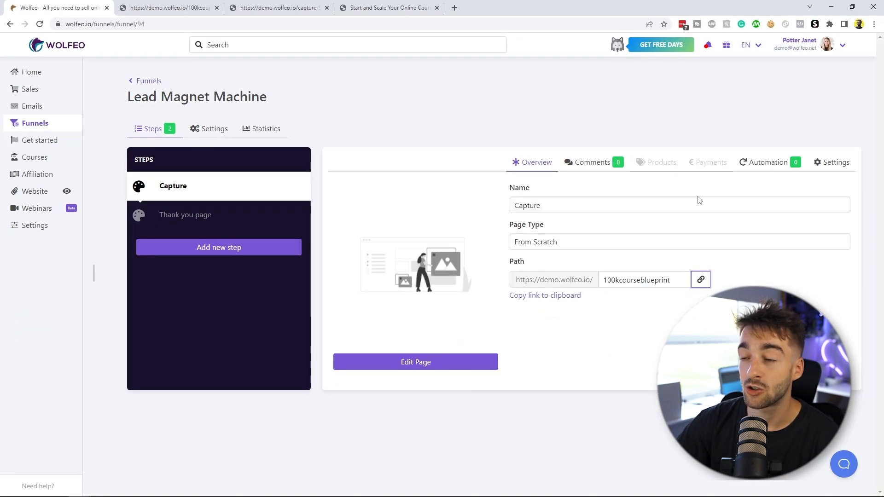
Step: Select demo.wolfeo.io (Secured) as the funnel's domain in the funnel settings
click(215, 132)
click(169, 229)
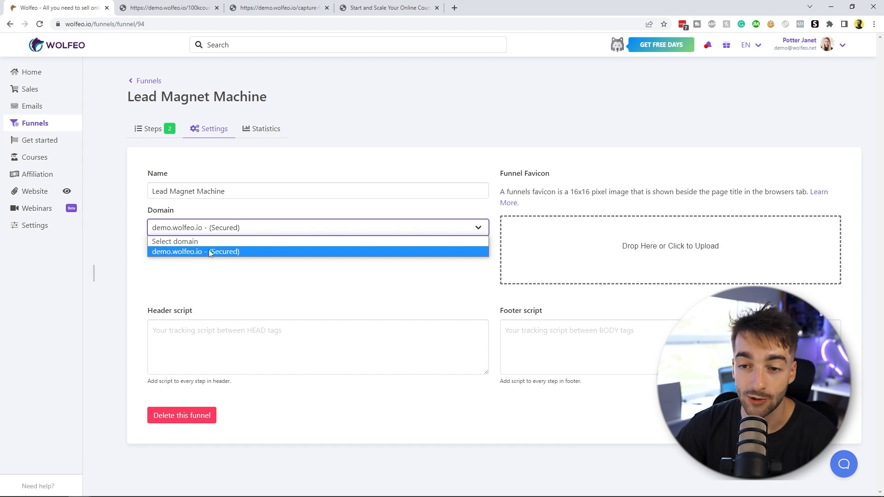
click(193, 252)
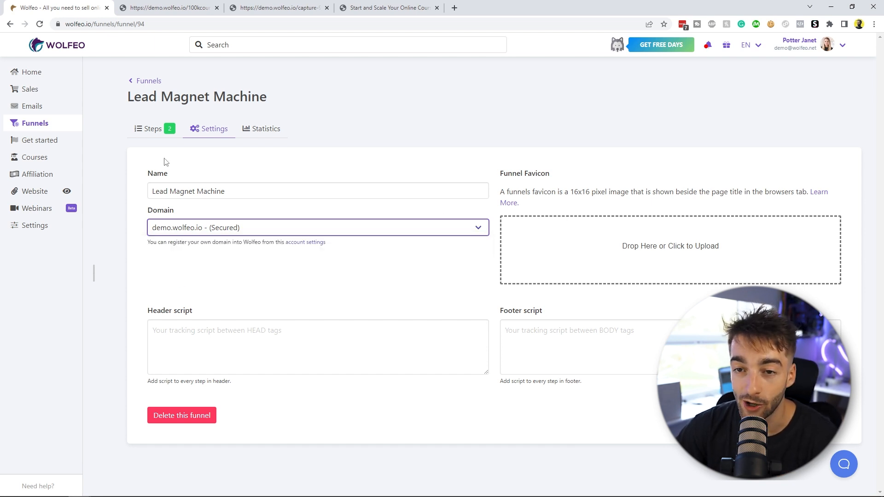
click(155, 129)
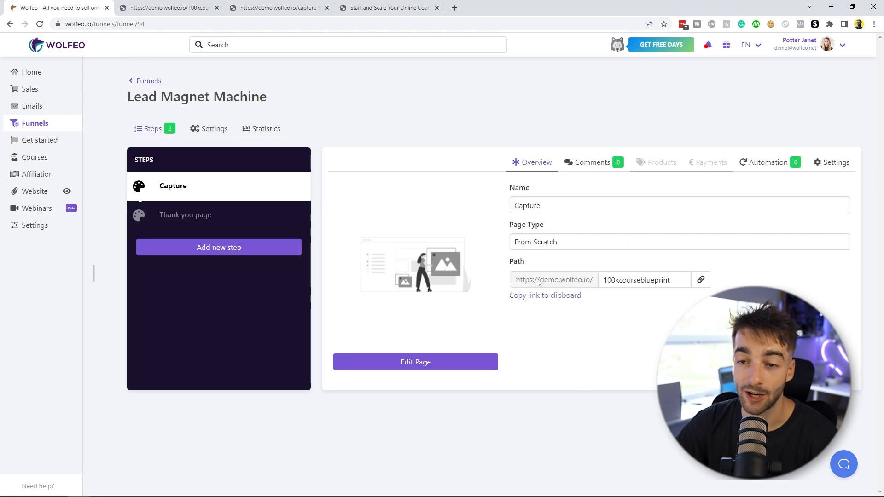
Step: Open the Thank you page step, filter templates to Others, preview the 'Thank you for signing up!' template and close the preview
click(157, 221)
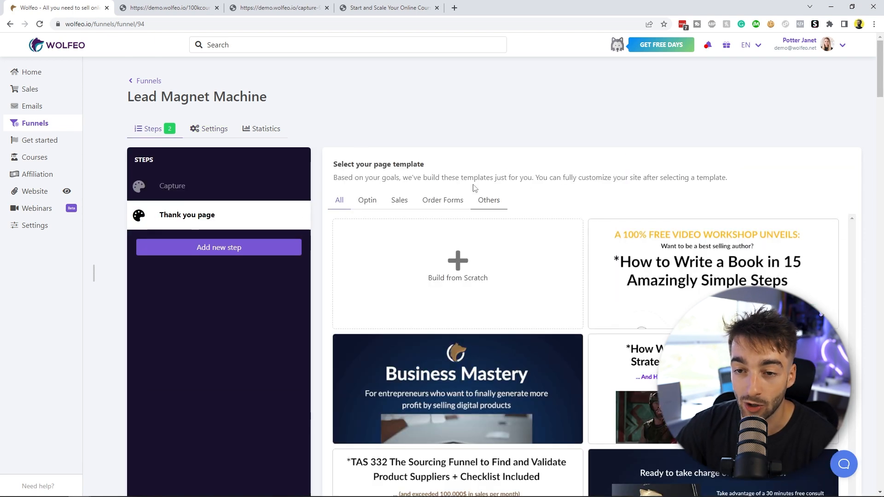
click(365, 202)
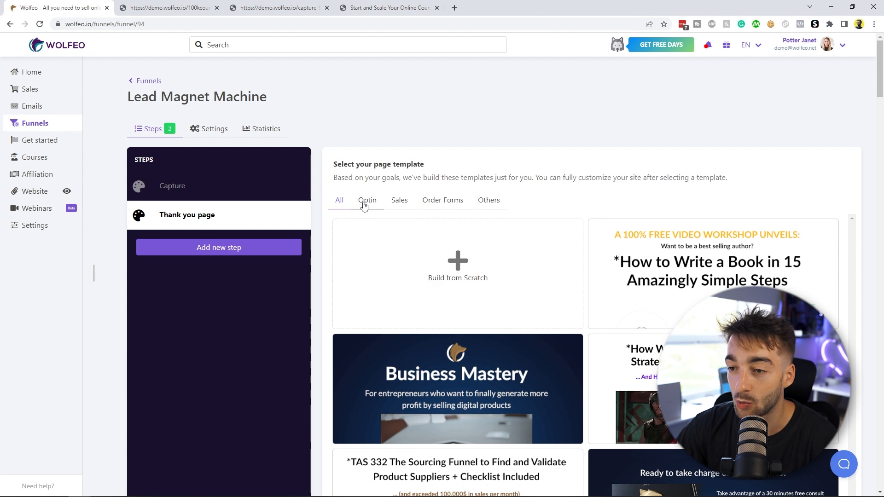
click(489, 201)
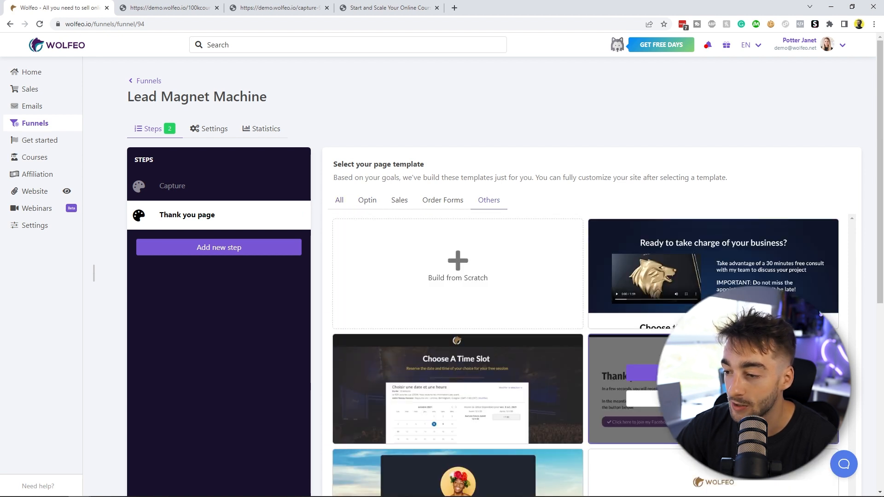
scroll(594, 232, down, 3)
scroll(682, 369, down, 1)
scroll(681, 424, up, 1)
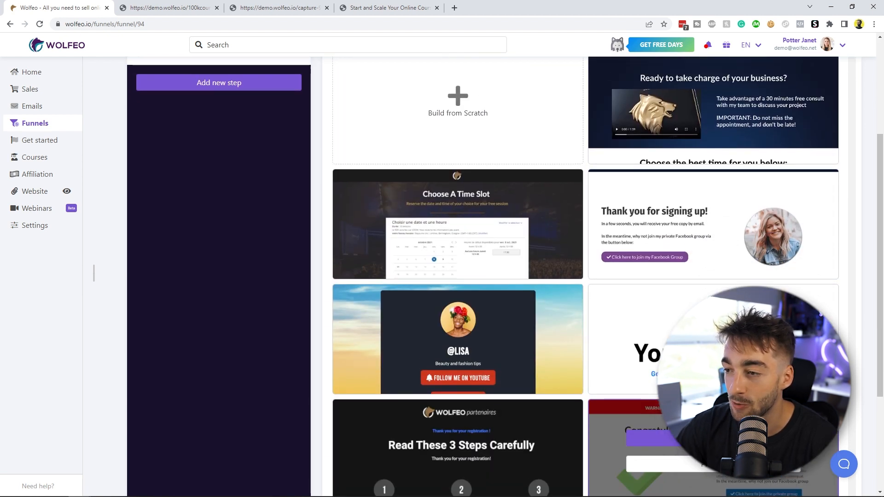
click(723, 262)
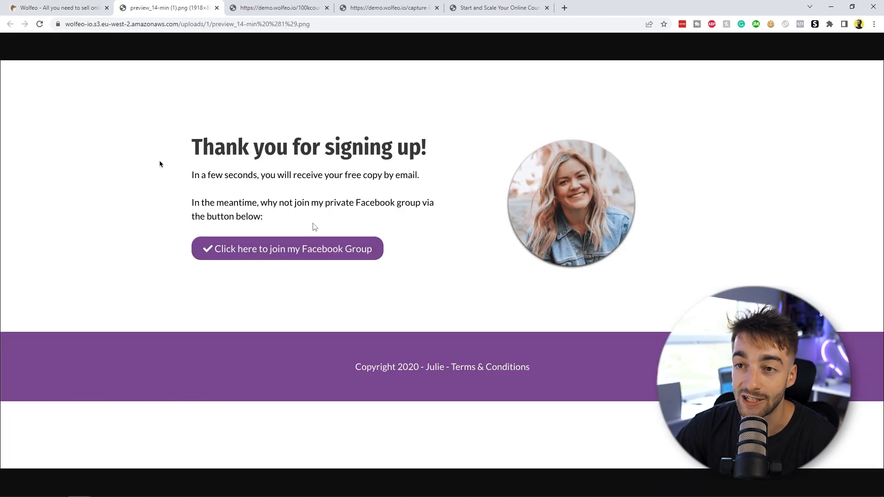
click(278, 8)
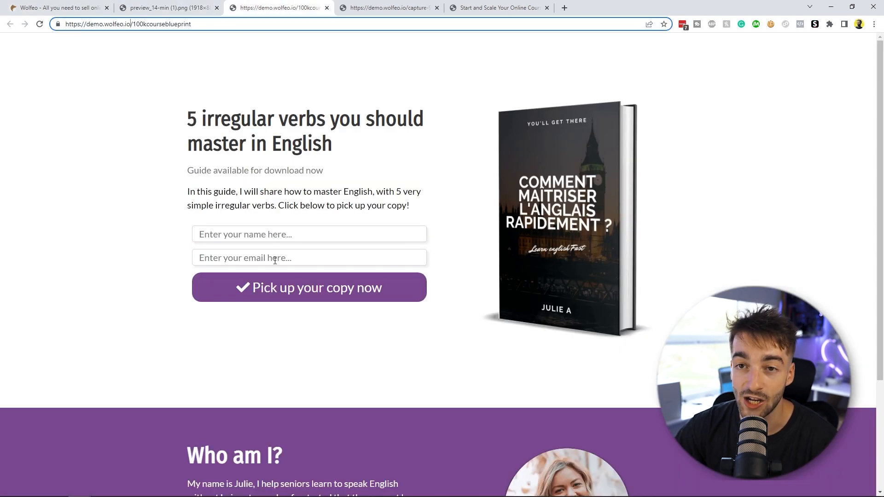
click(181, 4)
key(ctrl+w)
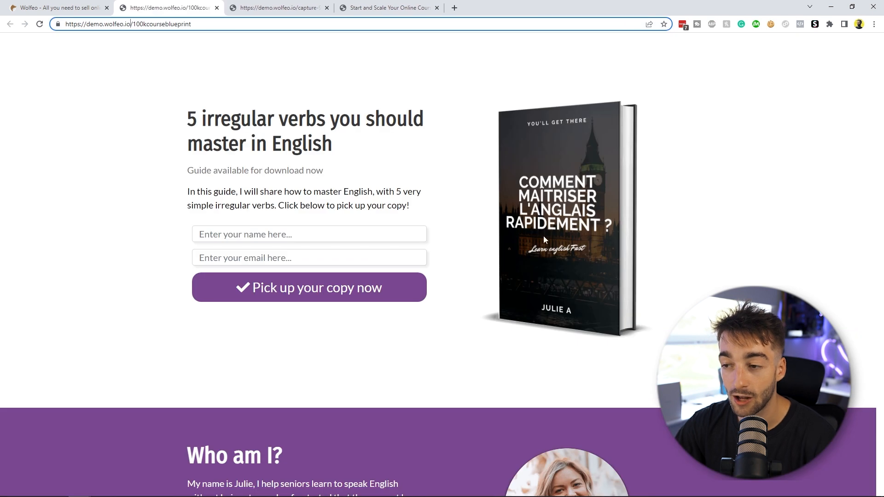
click(92, 7)
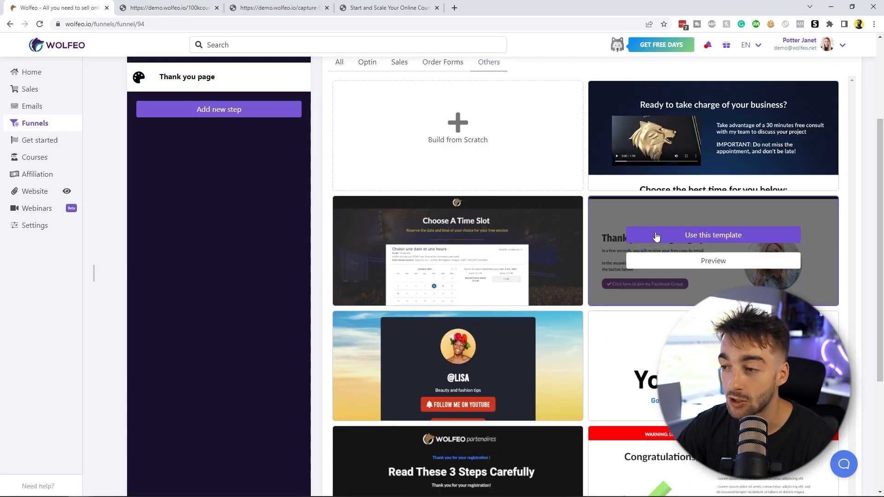
Step: Apply the 'Thank you for signing up!' template to the Thank you page step
click(656, 236)
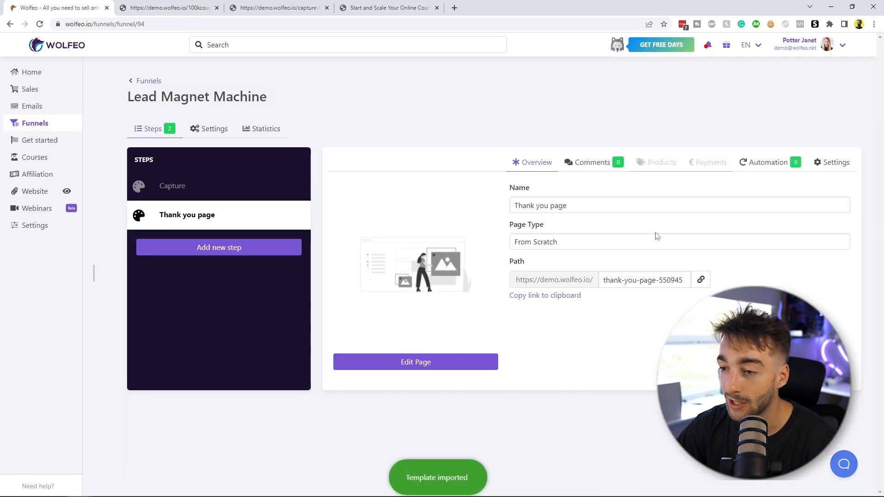
click(182, 192)
click(203, 215)
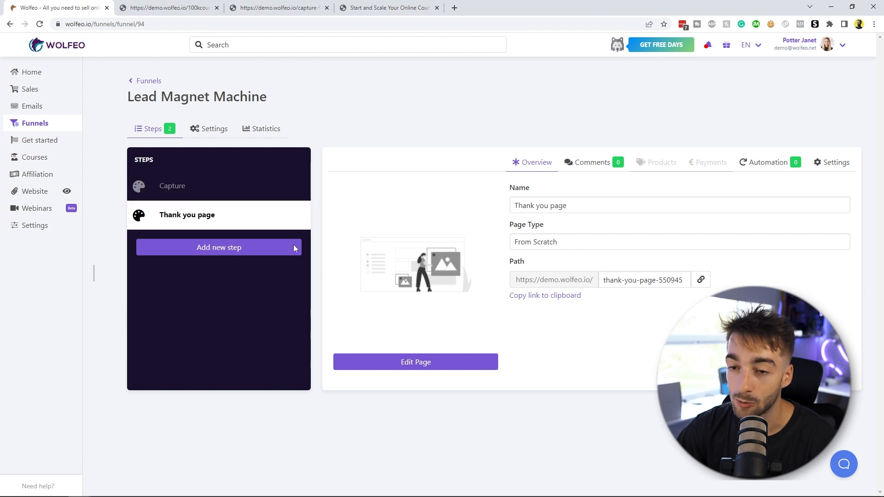
click(211, 192)
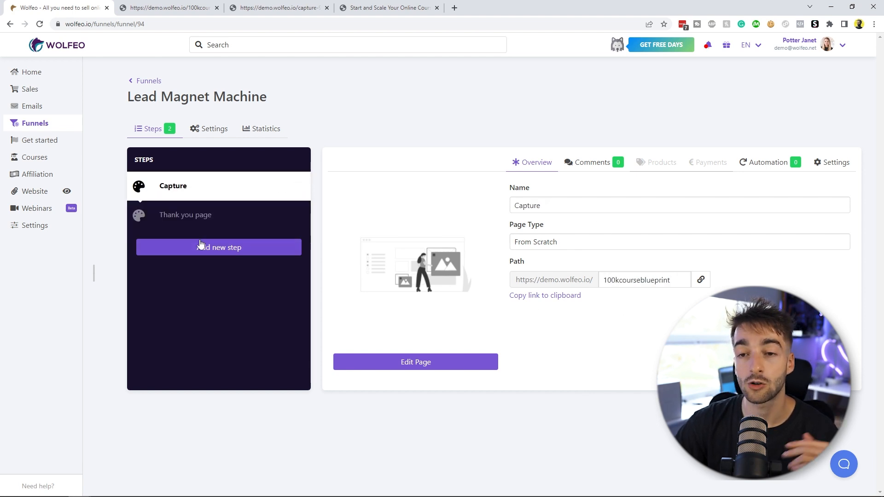
Step: Open the Capture page in the page builder and replace its headline with 'The Ultimate $100K Course BLUEPRINT' copied from the PDF
click(415, 364)
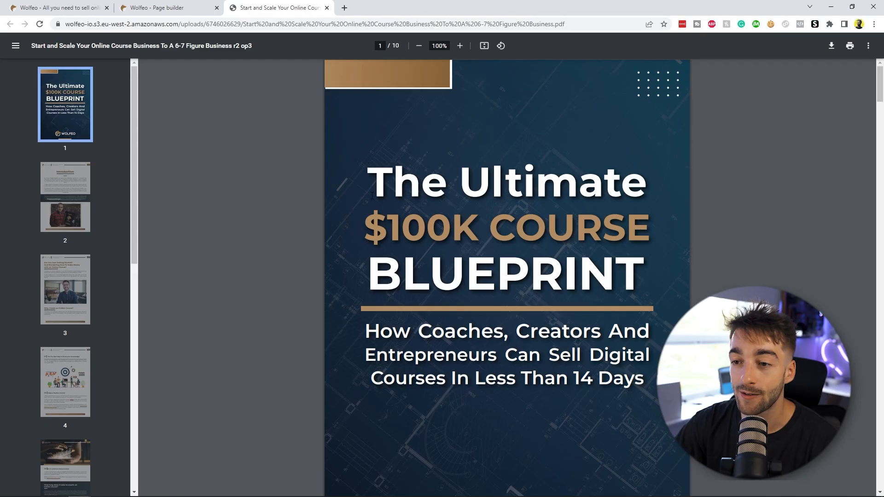
drag(372, 196, 642, 273)
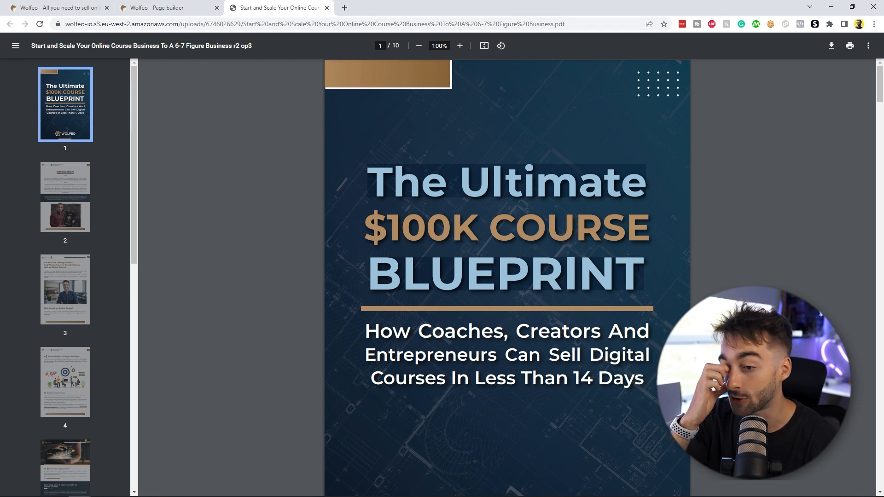
click(157, 8)
click(245, 156)
triple_click(244, 156)
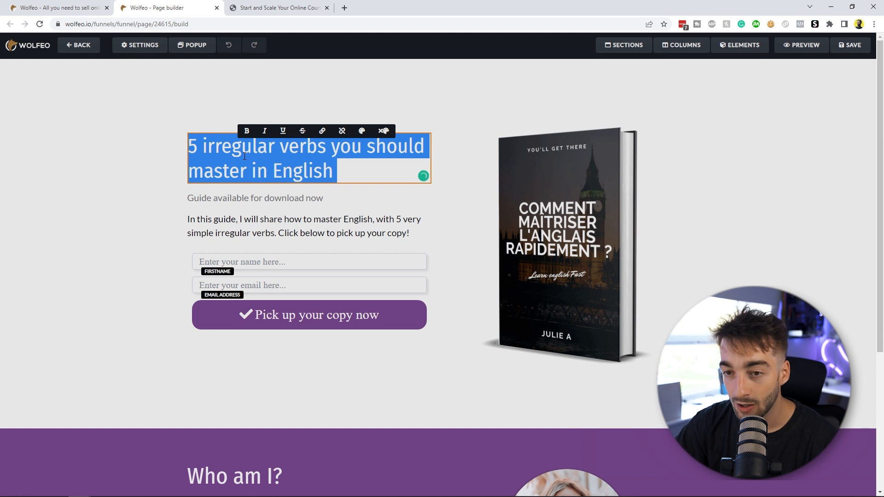
text(The Ultimate $100K Course BLUEPRINT)
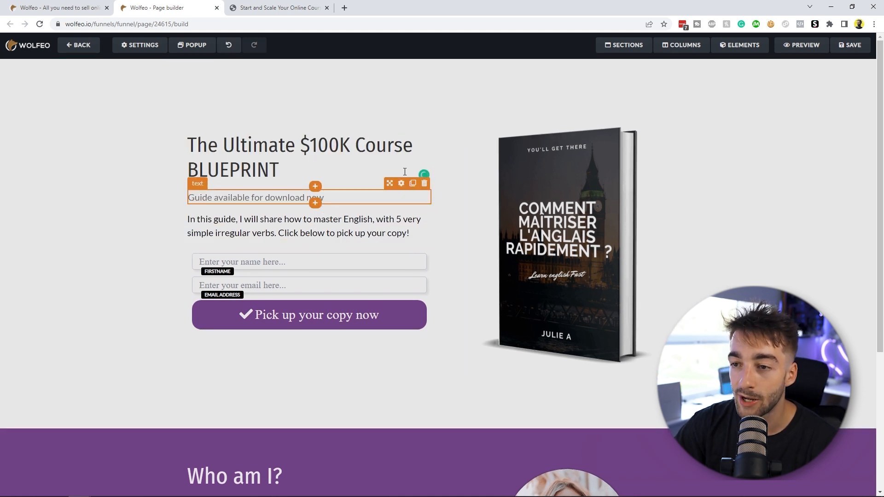
Step: Set the headline's font family to Anton and its size to 71
click(403, 127)
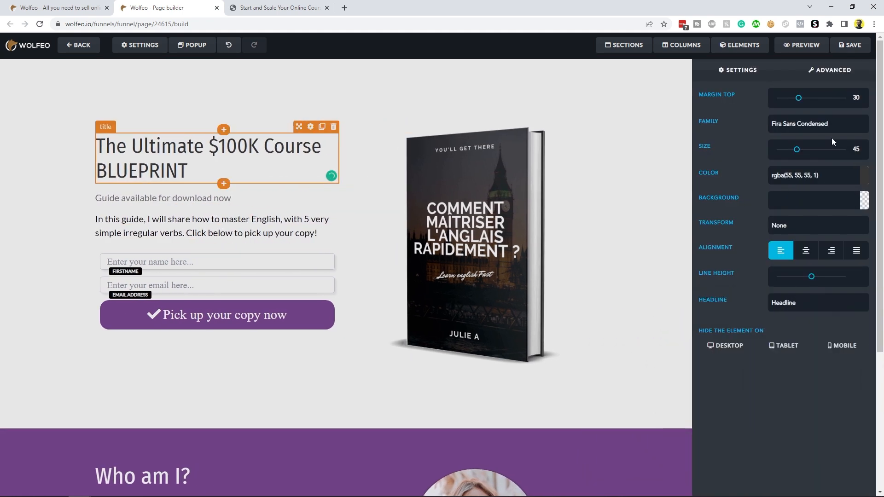
click(801, 130)
click(796, 229)
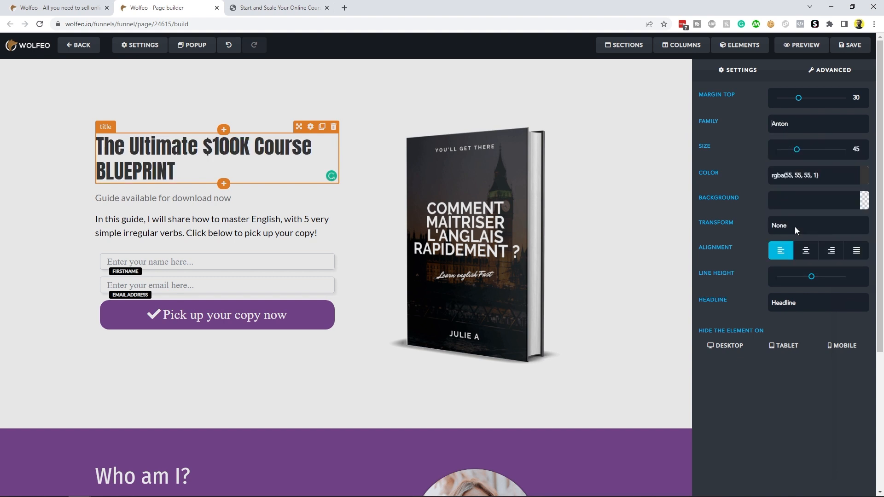
drag(797, 150, 808, 152)
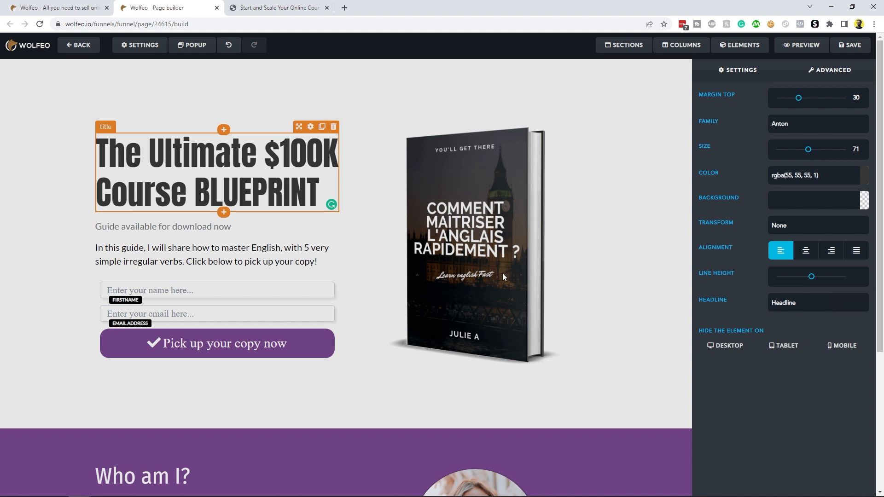
click(368, 272)
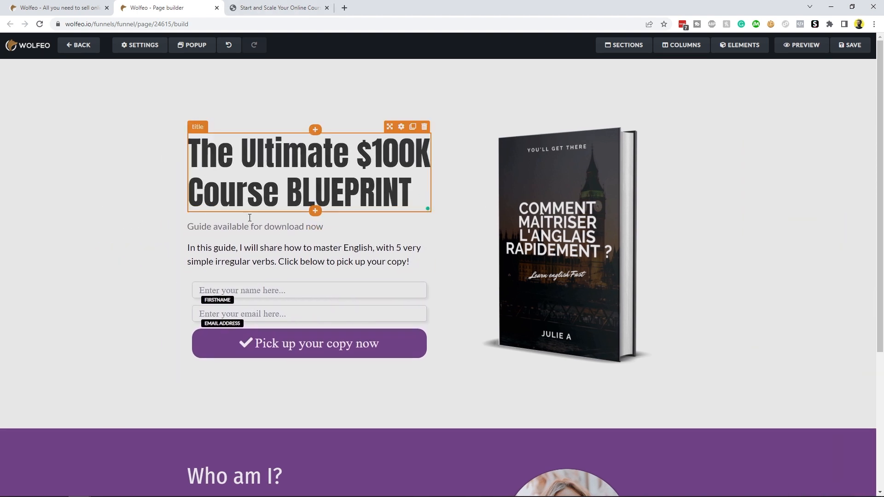
Step: Replace the paragraph under the capture page headline with the PDF subtitle 'How Coaches, Creators And Entrepreneurs Can Sell Digital Courses In Less Than 14 Days'
key(ctrl+Tab)
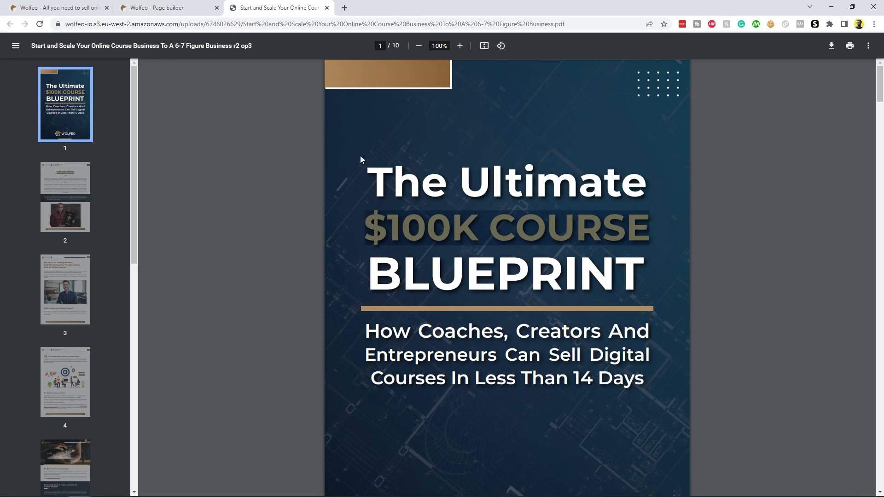
drag(365, 325, 637, 372)
key(ctrl+c)
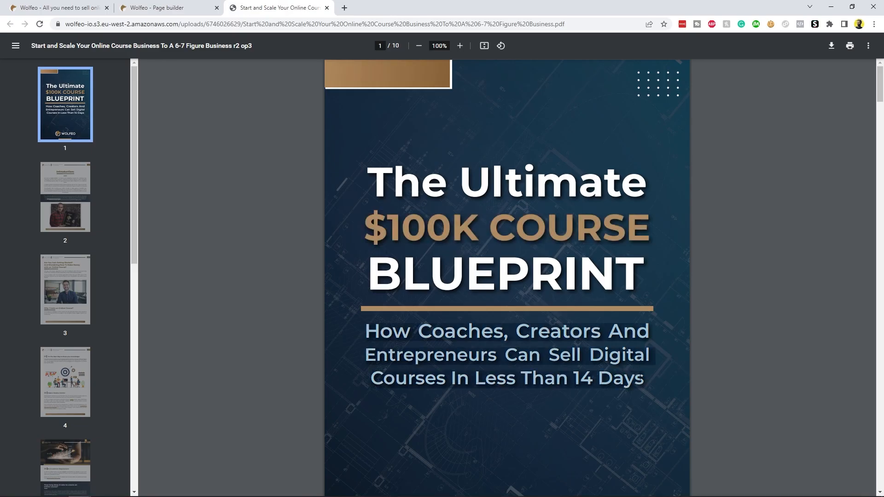
click(205, 4)
click(343, 254)
key(ctrl+a)
key(ctrl+v)
click(367, 248)
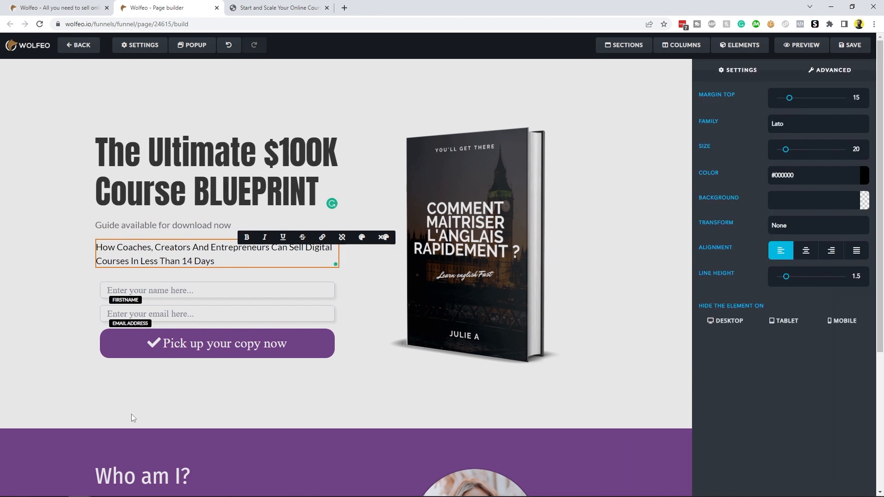
click(131, 414)
click(329, 262)
click(90, 283)
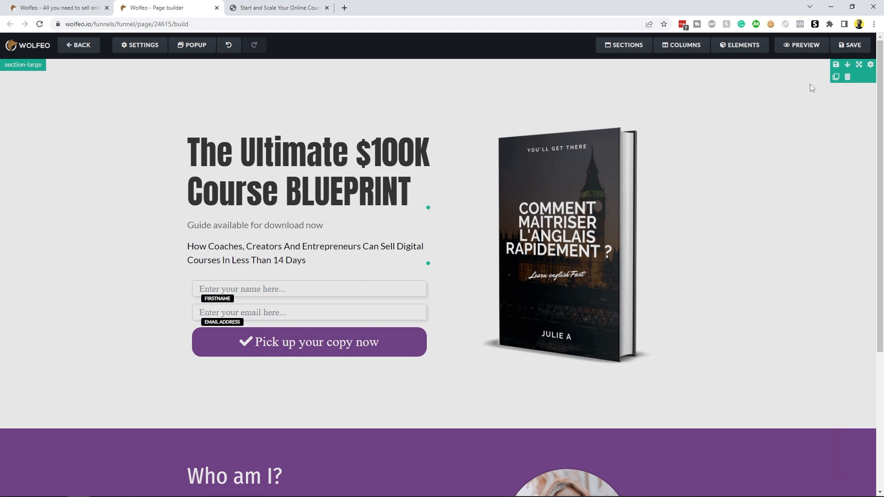
Step: Try to set the capture section's background colour to white, then undo the change
click(870, 66)
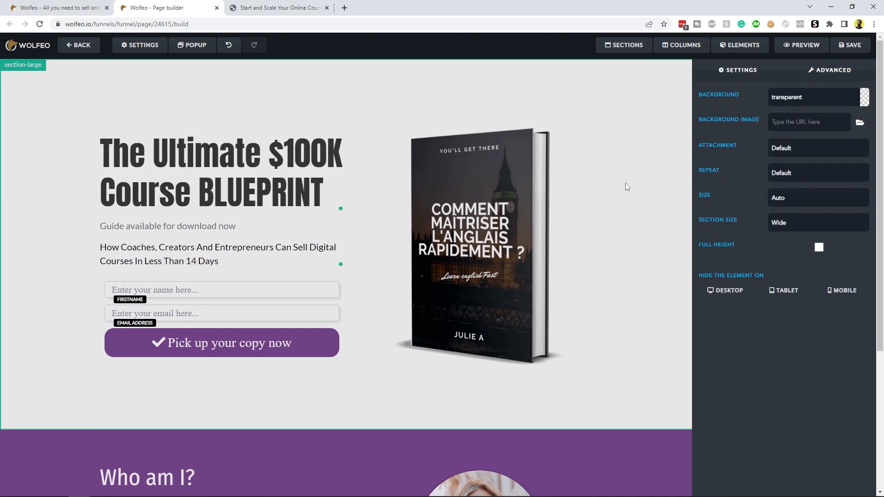
click(865, 97)
drag(801, 148, 688, 89)
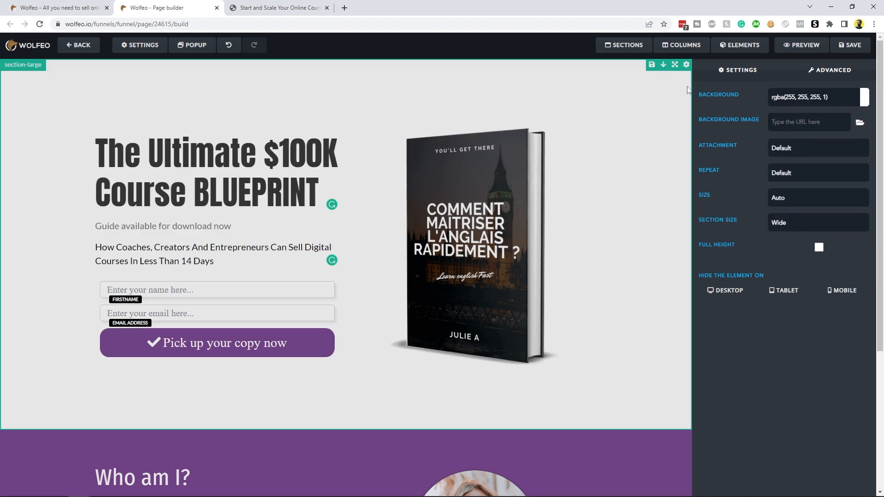
click(617, 215)
scroll(618, 216, down, 2)
scroll(618, 219, down, 3)
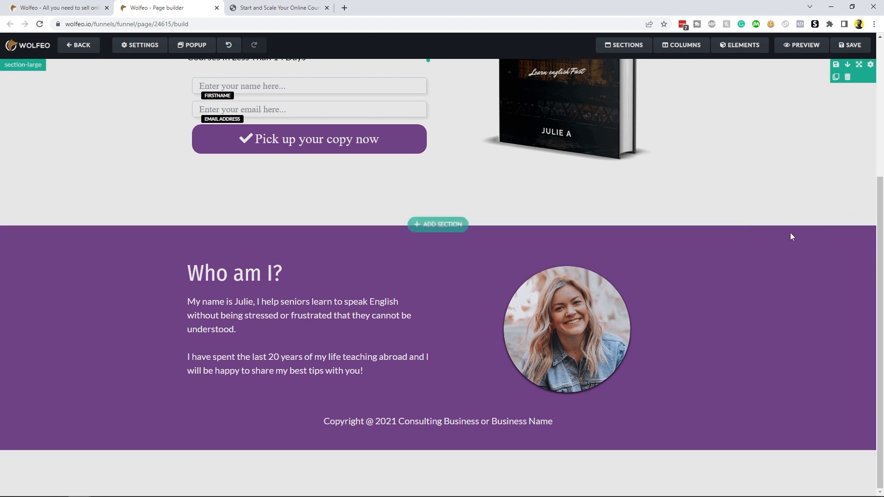
click(847, 232)
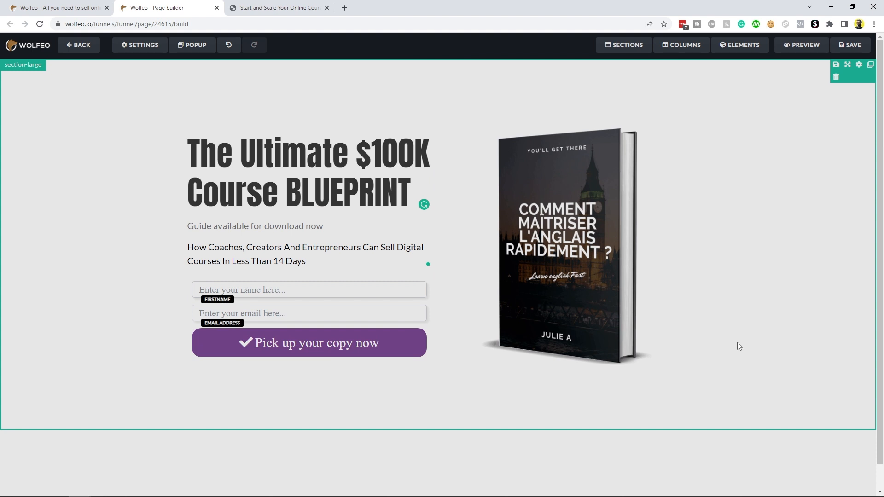
click(228, 45)
Step: Replace the 'Who am I?' photo with the blonde woman in a white shirt image from the media library
scroll(651, 294, down, 4)
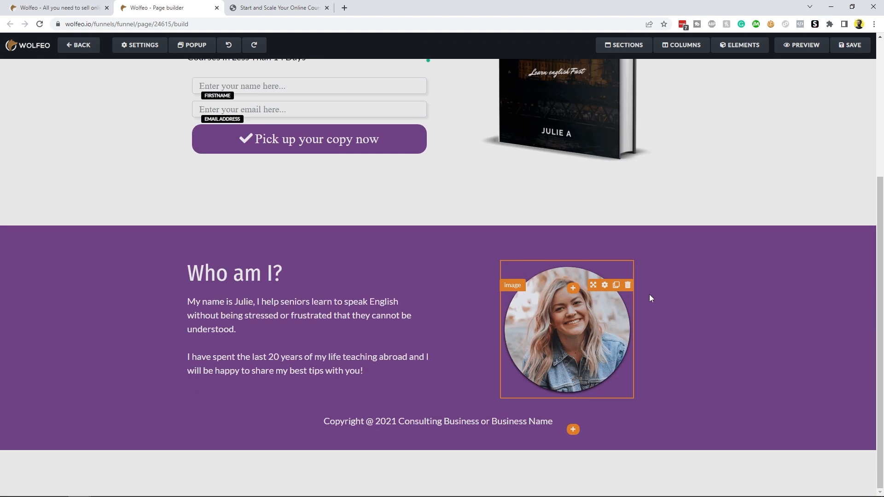
click(649, 298)
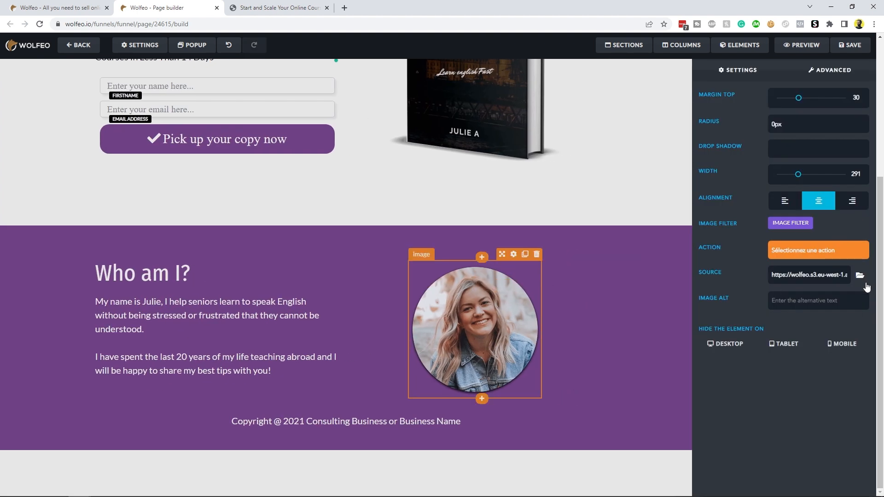
click(859, 276)
click(121, 89)
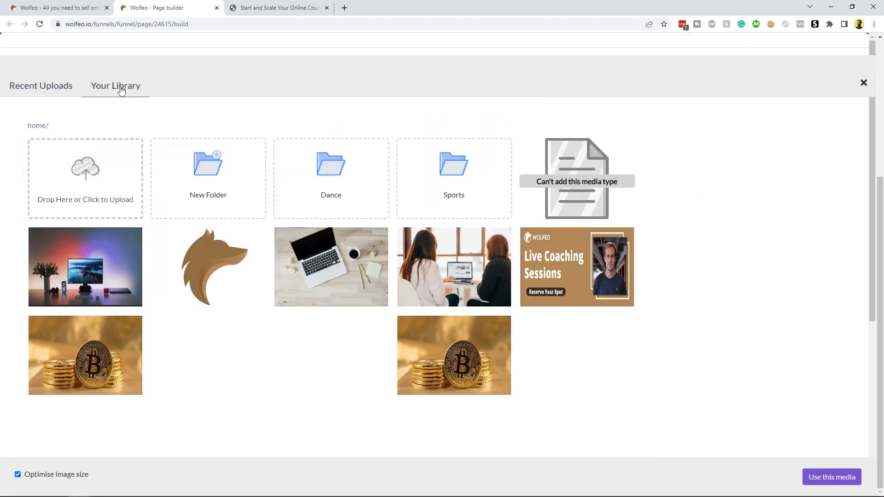
scroll(507, 292, down, 6)
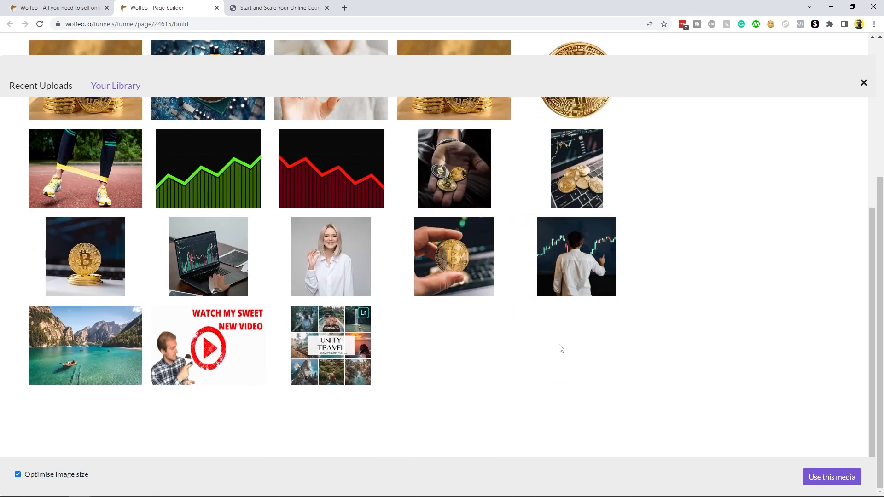
scroll(560, 348, up, 6)
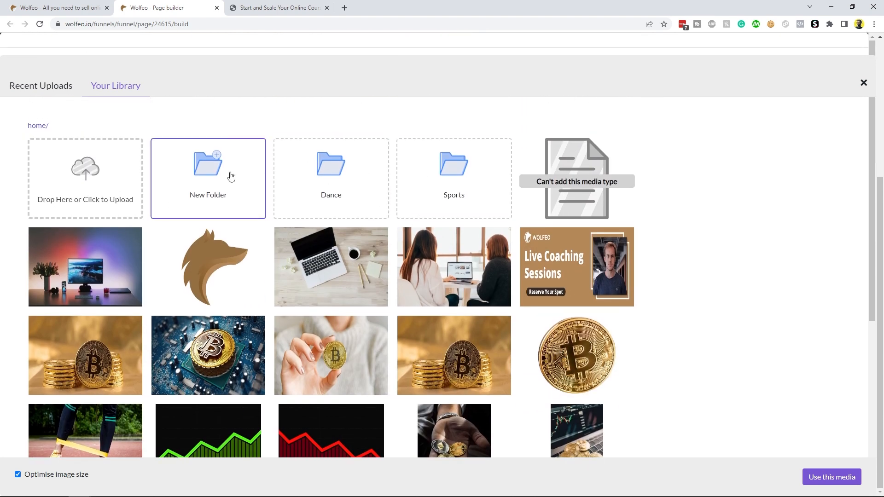
scroll(375, 312, down, 6)
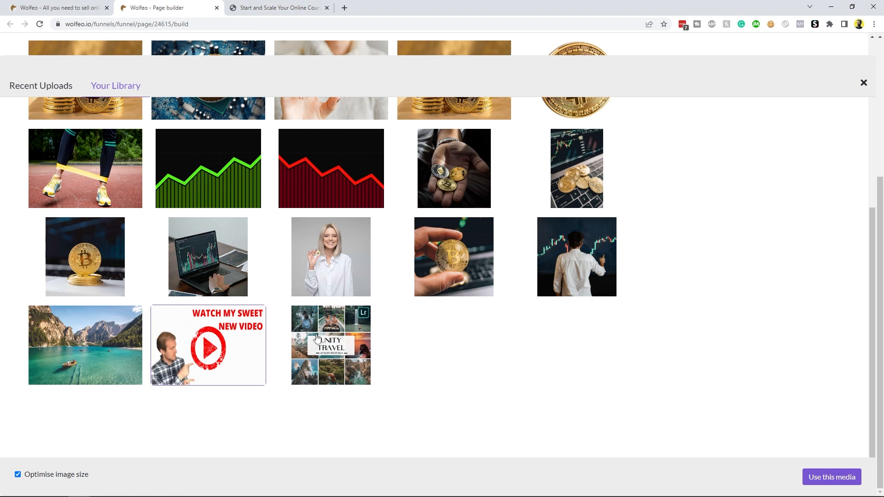
click(331, 256)
click(825, 477)
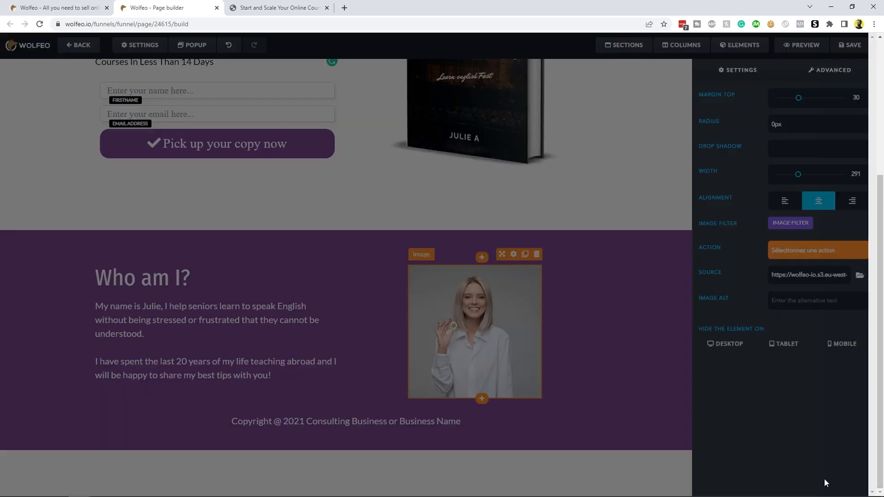
Step: Set the photo's radius to 100% and its width to about 306 to make it circular
click(785, 121)
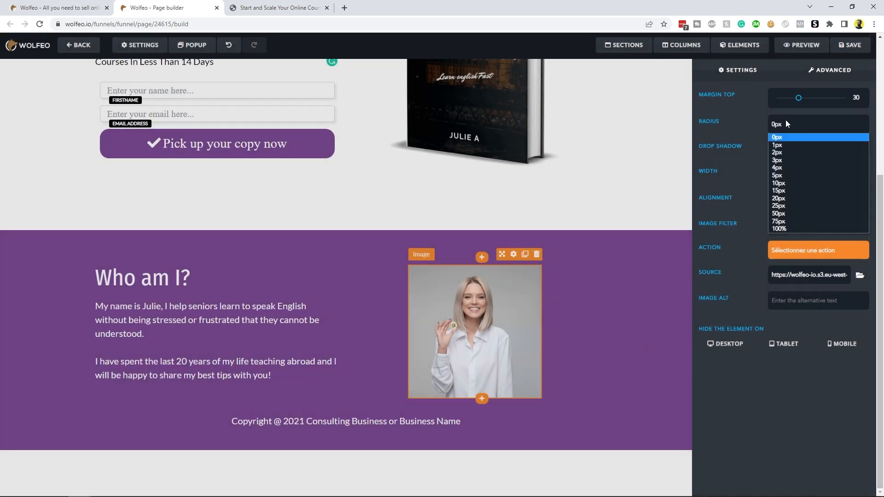
click(786, 226)
drag(800, 177, 799, 178)
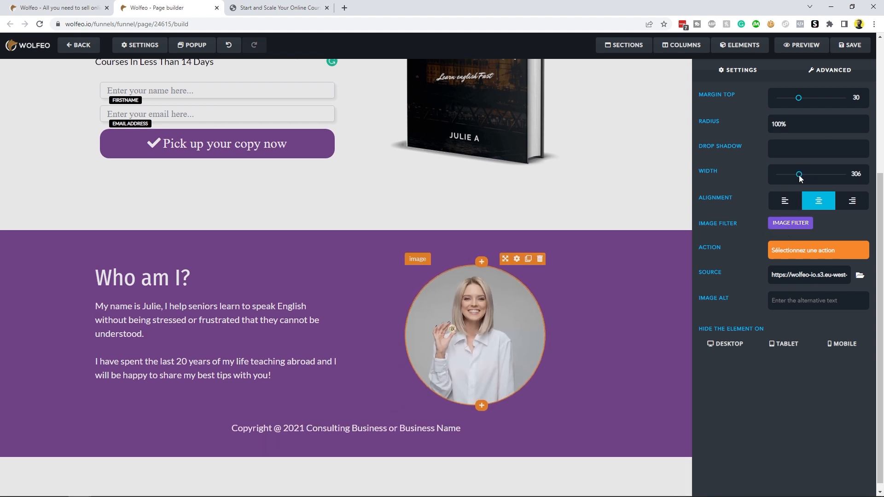
click(635, 354)
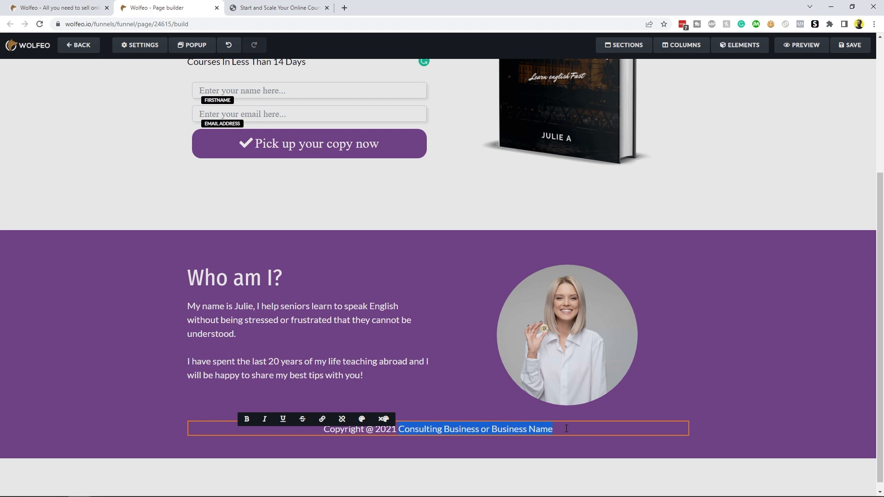
Step: Change the footer text to 'Copyright @ 2023 my business'
text(my business)
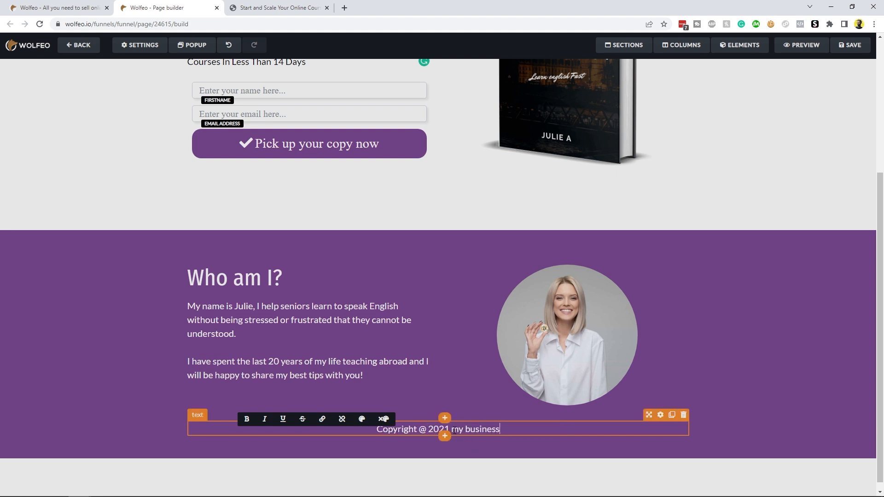
click(456, 431)
key(BackSpace)
text(3)
click(227, 338)
click(214, 276)
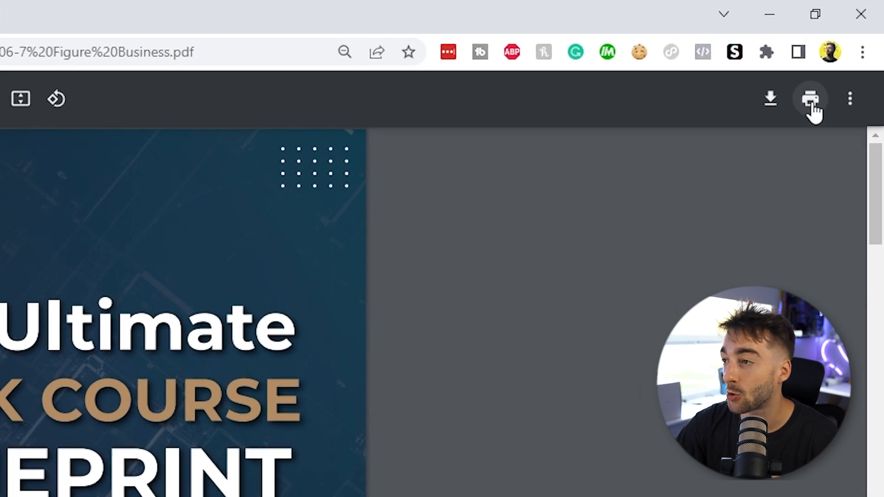
Step: Save only page 1 of the guide PDF as a PDF file named 'cover'
click(850, 48)
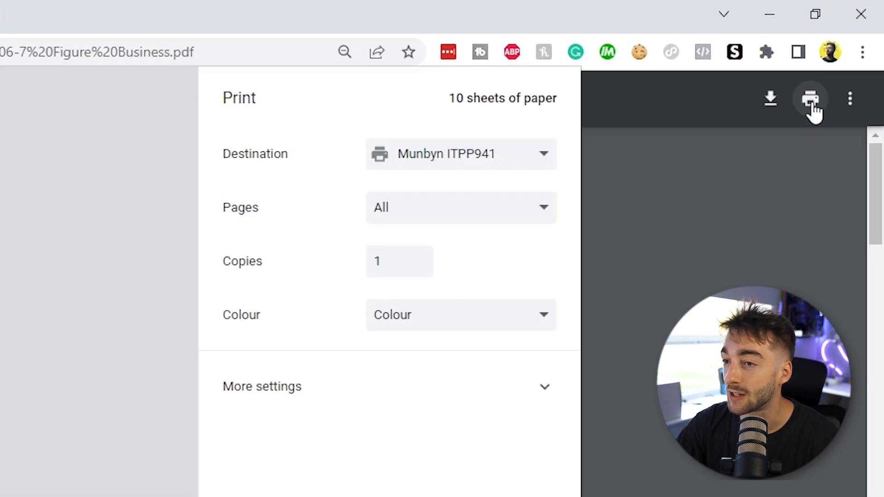
click(450, 159)
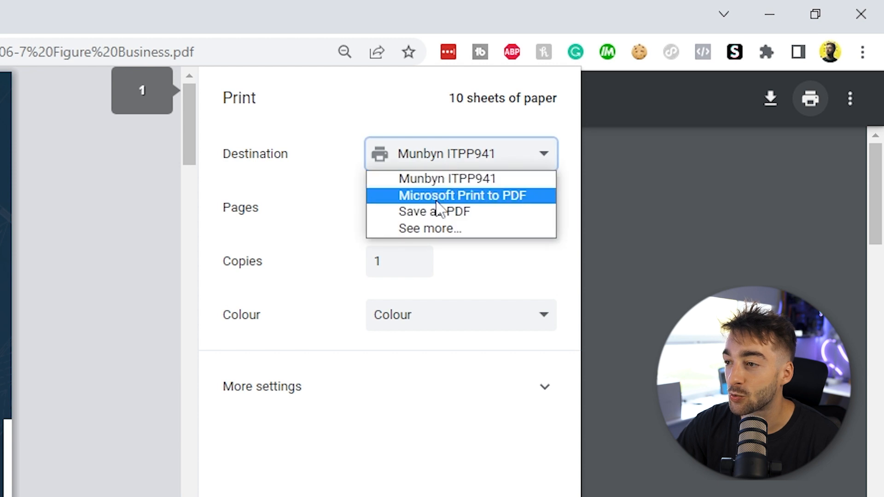
click(435, 211)
click(442, 270)
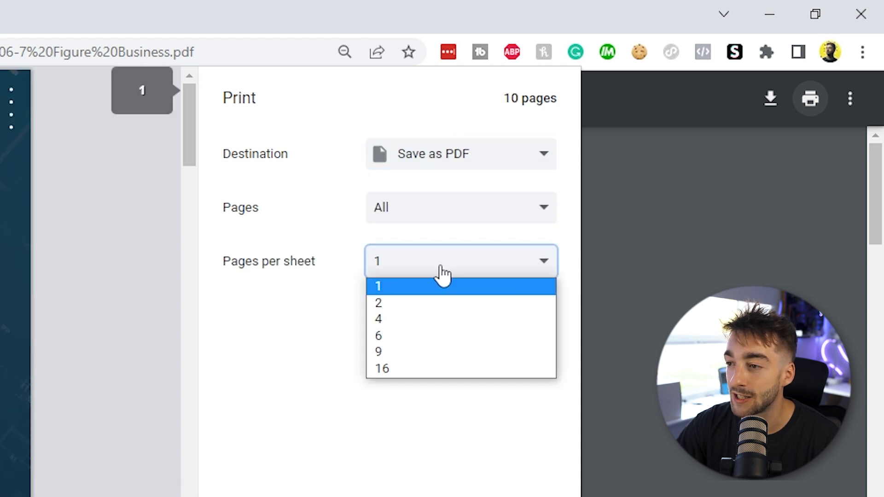
click(404, 286)
click(418, 207)
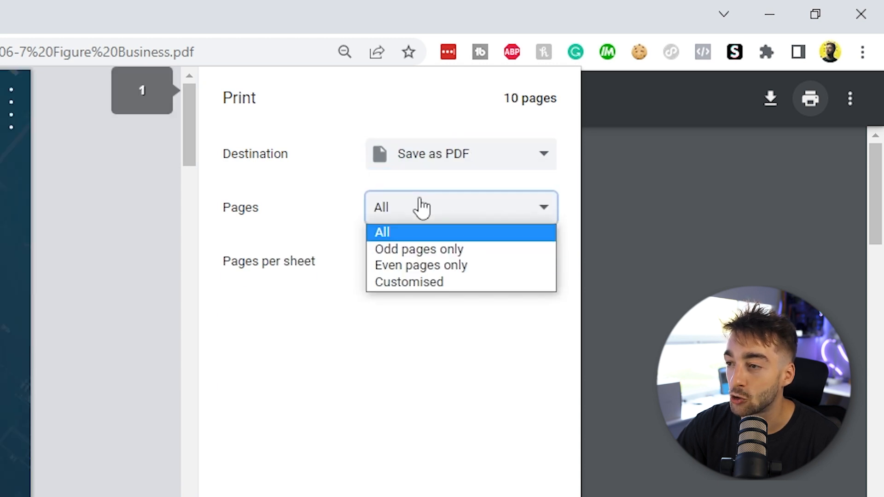
click(449, 282)
text(1)
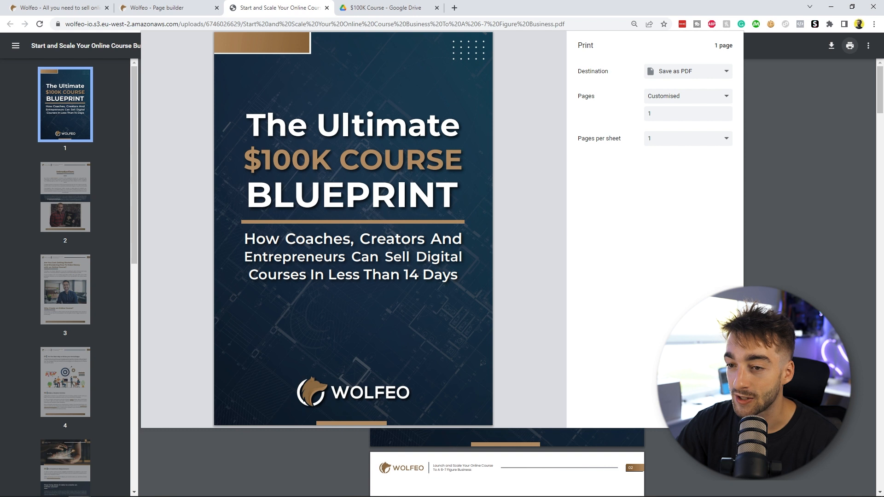
key(Return)
text(cover)
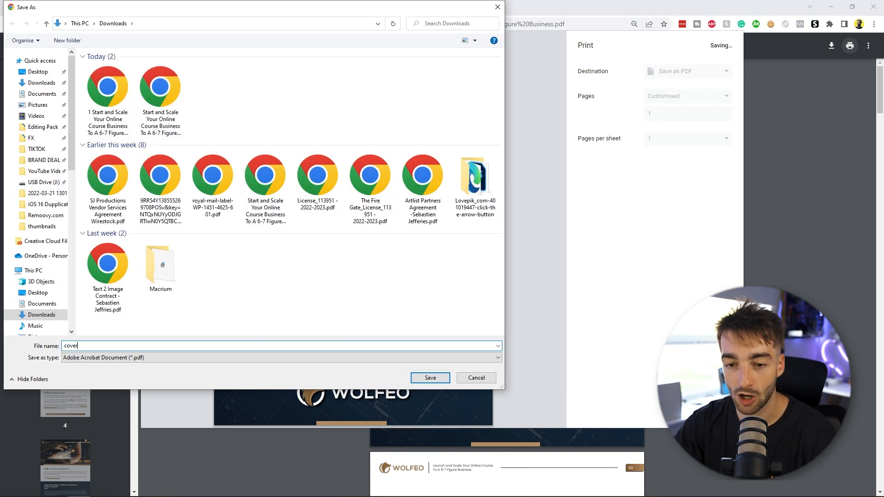
key(Return)
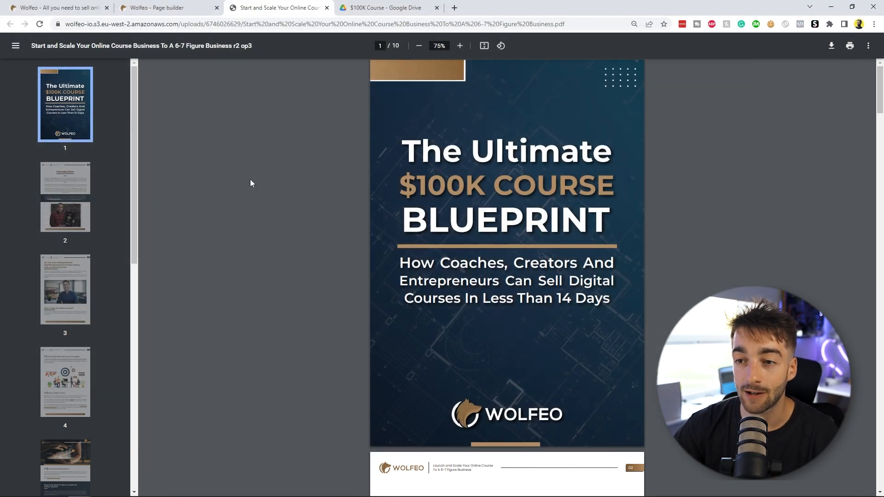
Step: Open the mockup folder in the $100K Course Drive folder and browse through its mockup images
click(374, 9)
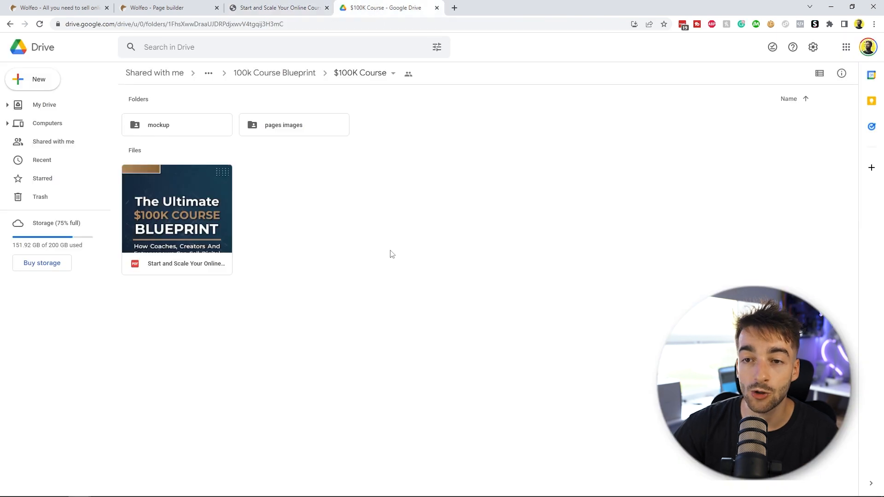
double_click(182, 121)
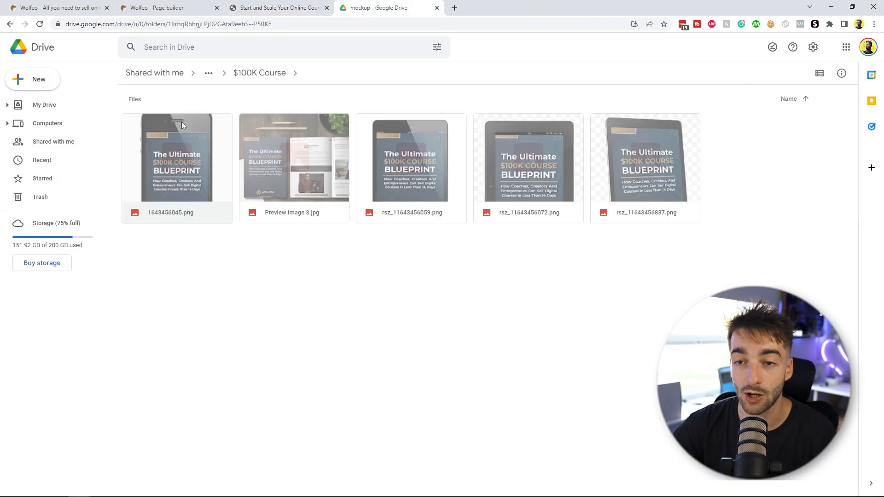
drag(635, 271, 193, 171)
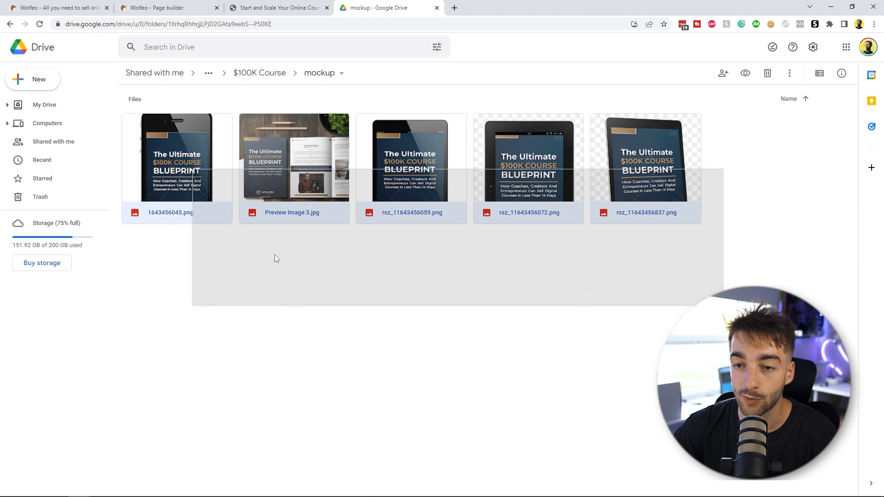
double_click(164, 164)
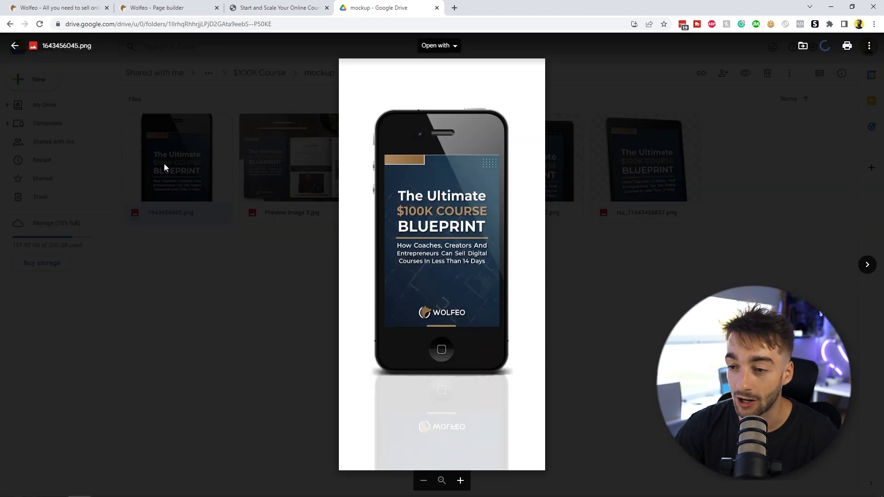
key(Right)
key(Right)
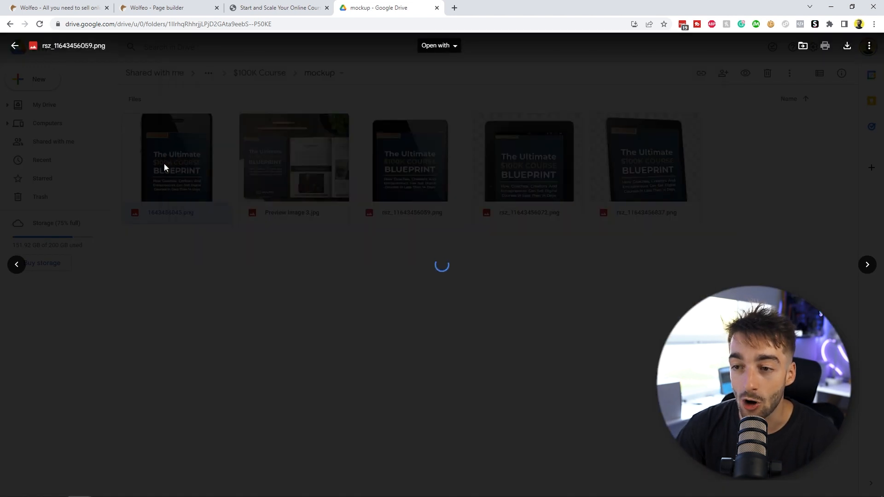
key(Right)
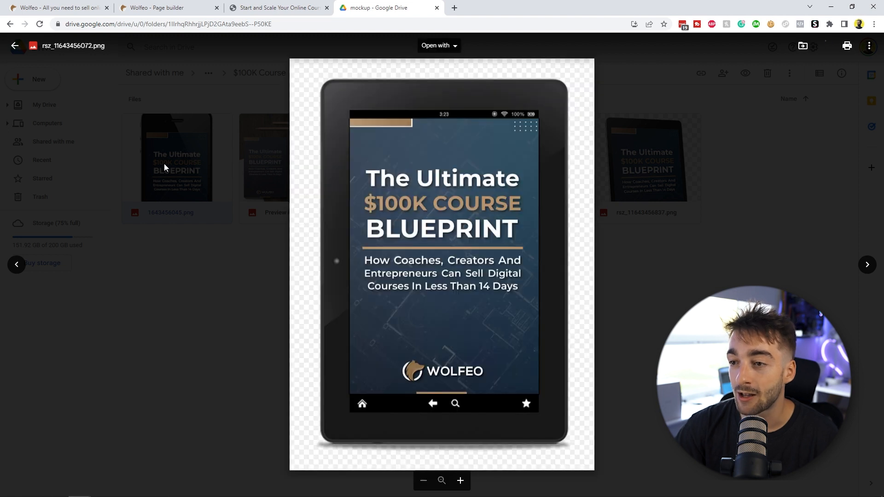
key(Right)
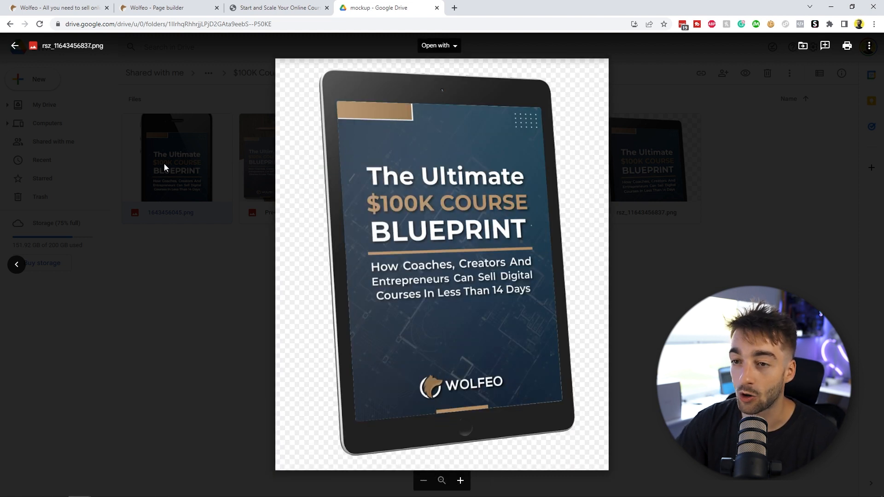
key(Escape)
Step: Open a new browser tab at google.com
click(456, 8)
text(google.com)
key(Return)
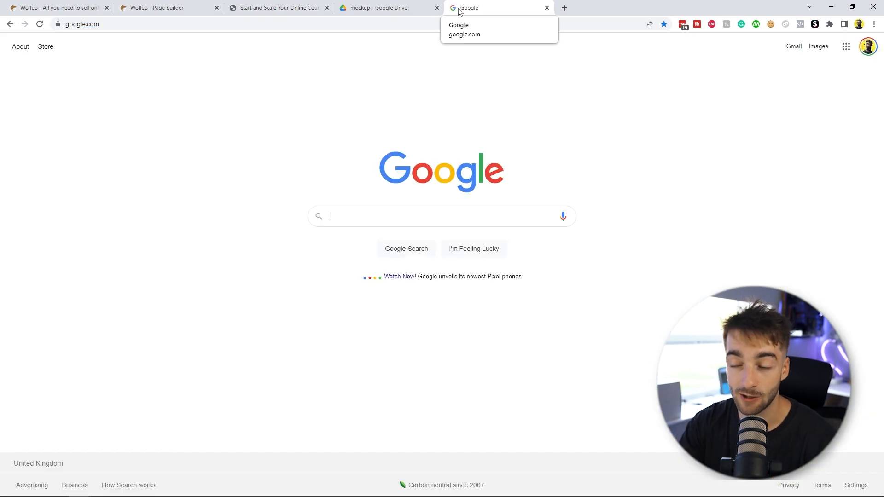
Step: Search the web for '3d mockup generator free'
text(3)
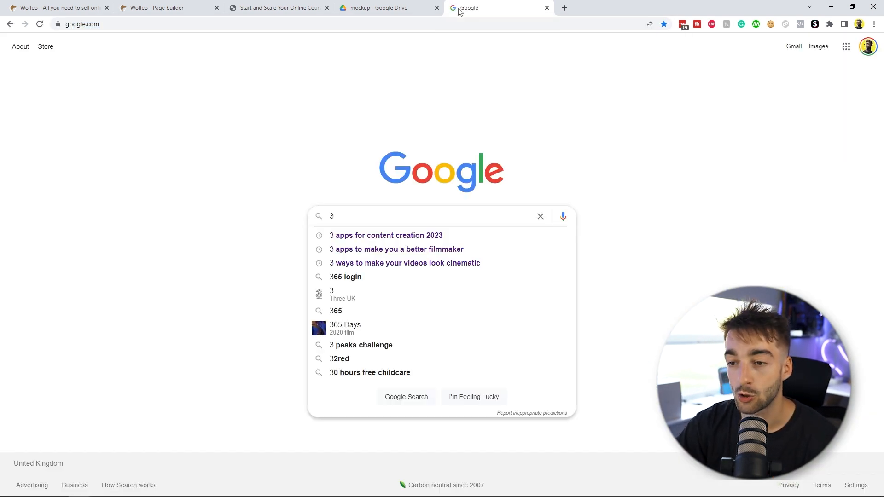
text(d mockup gener)
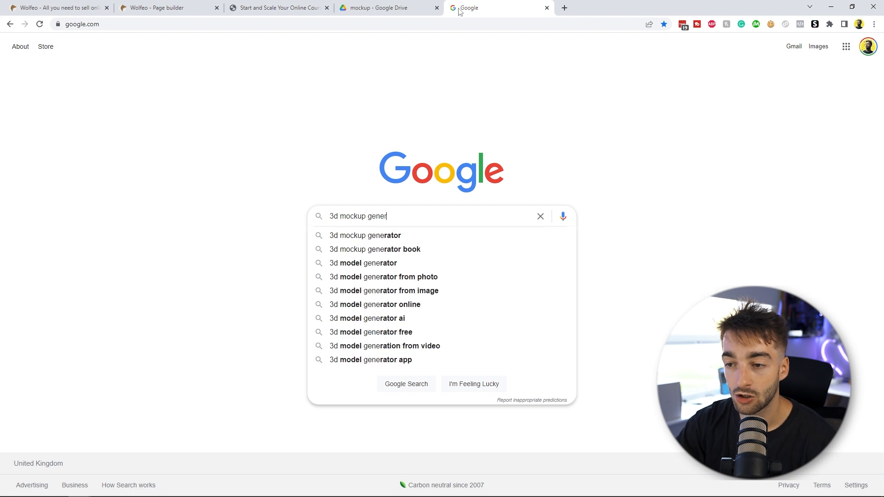
text(ator free)
key(Return)
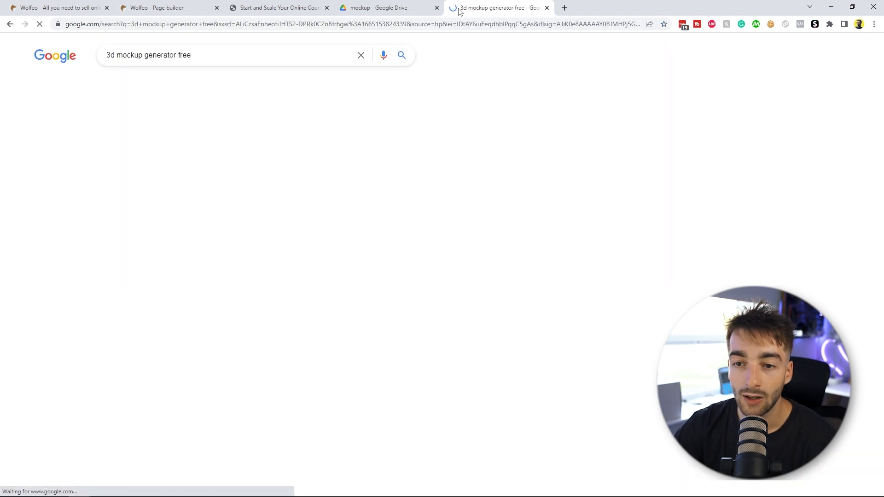
Step: Open the DIY Book Design free online book mockup maker, browse its single templates and continue past the template choice
scroll(607, 298, down, 1)
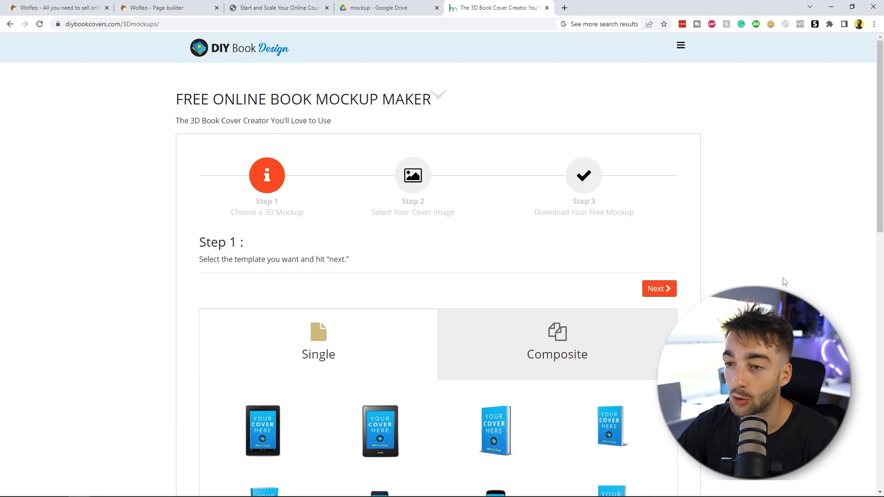
scroll(785, 282, down, 2)
scroll(698, 198, down, 4)
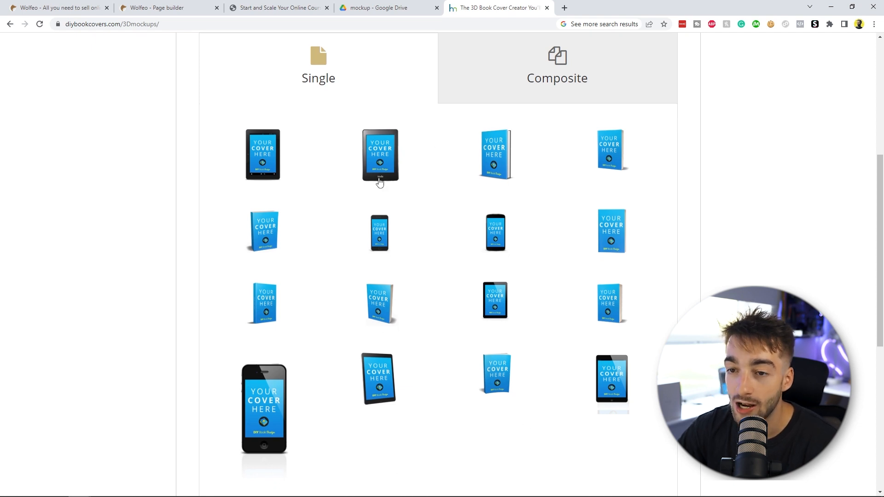
scroll(608, 426, up, 3)
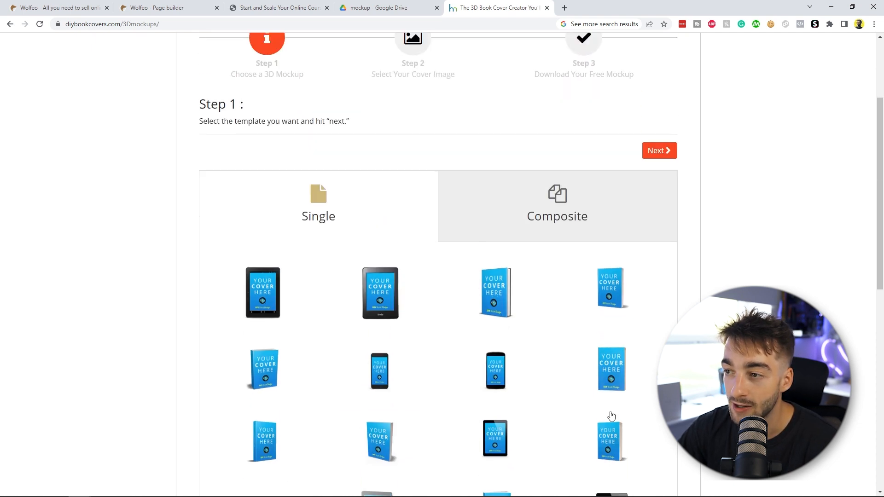
click(660, 149)
Step: Upload 'mockup template.png' from Downloads as the cover image
click(408, 231)
click(156, 106)
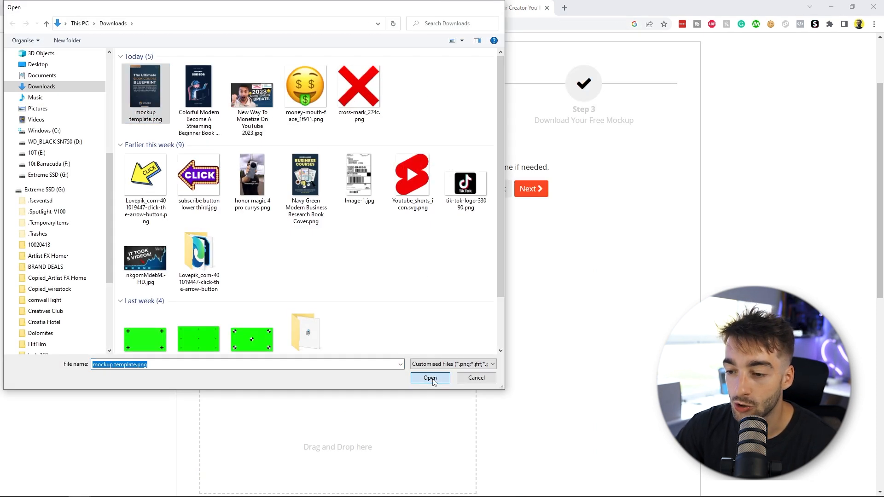
click(431, 378)
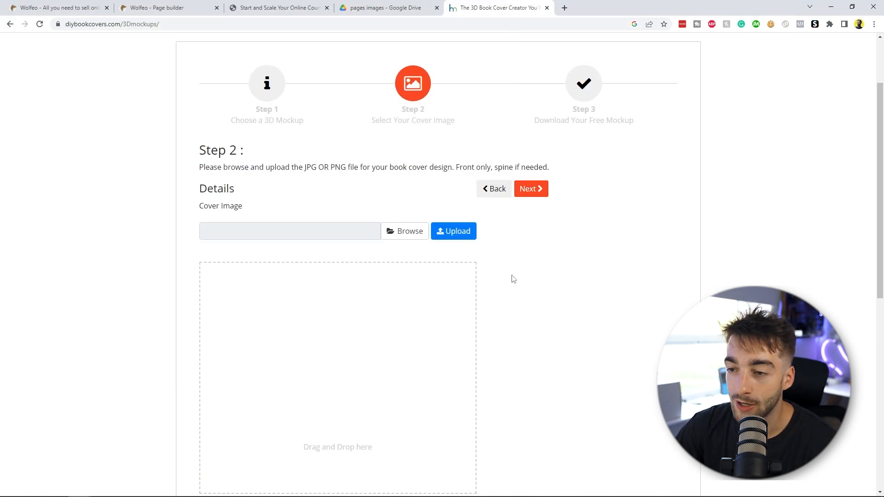
click(452, 237)
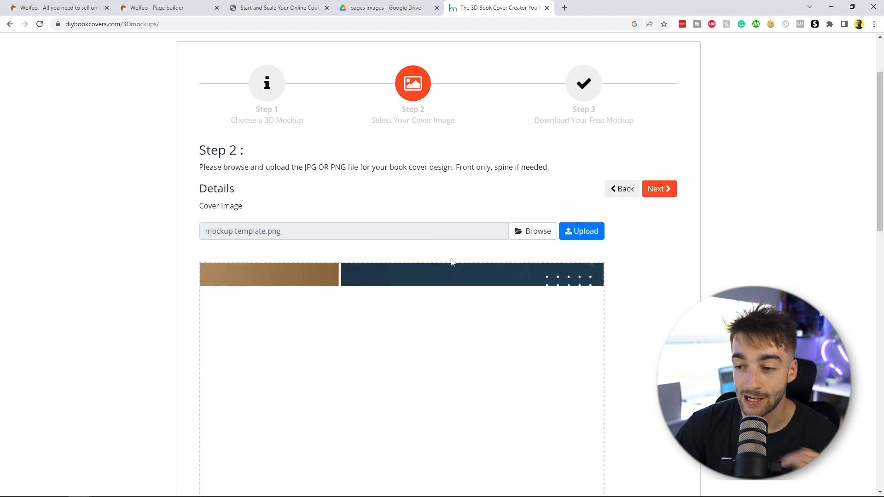
Step: Download the generated 3D tablet mockup as a PNG into Downloads
scroll(451, 262, down, 7)
scroll(330, 357, up, 3)
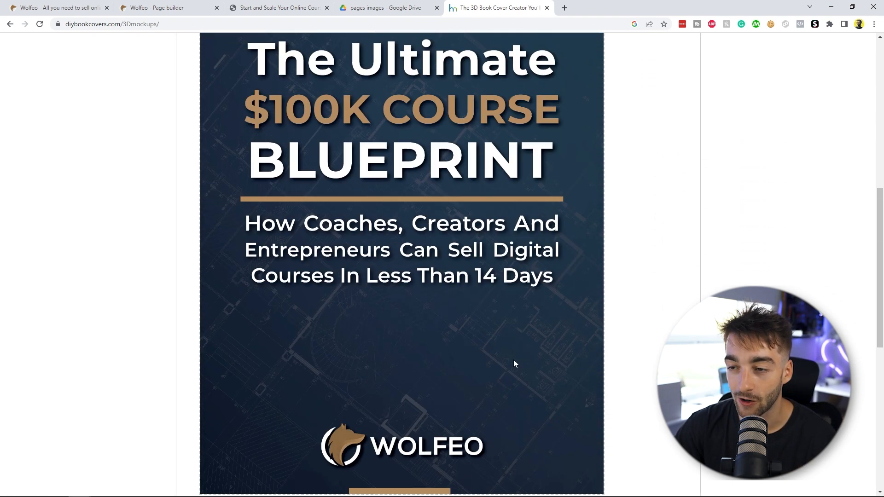
scroll(514, 363, up, 8)
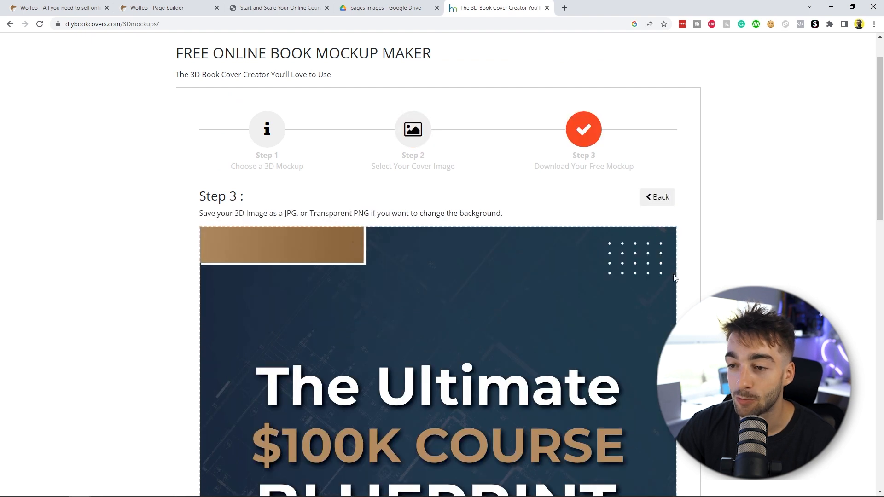
scroll(648, 331, down, 10)
scroll(621, 321, down, 1)
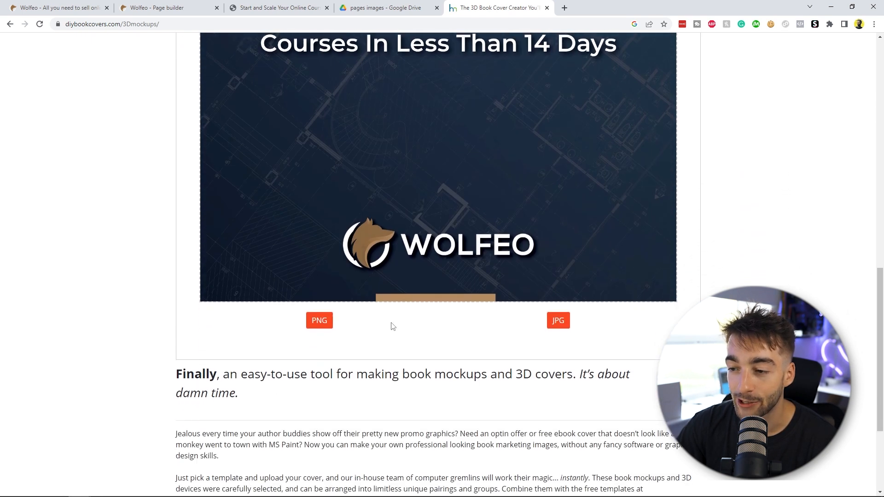
click(326, 322)
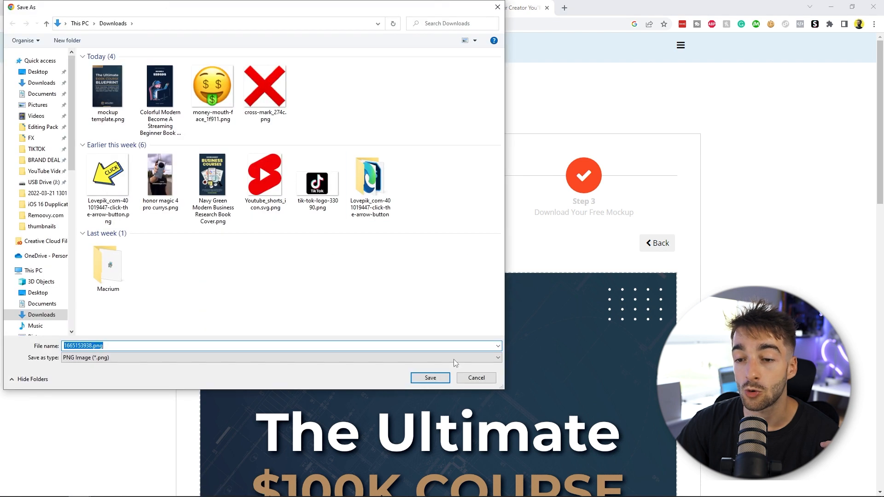
click(430, 378)
Step: Replace the capture page's book image with the downloaded mockup PNG and set the image width to 572
click(156, 8)
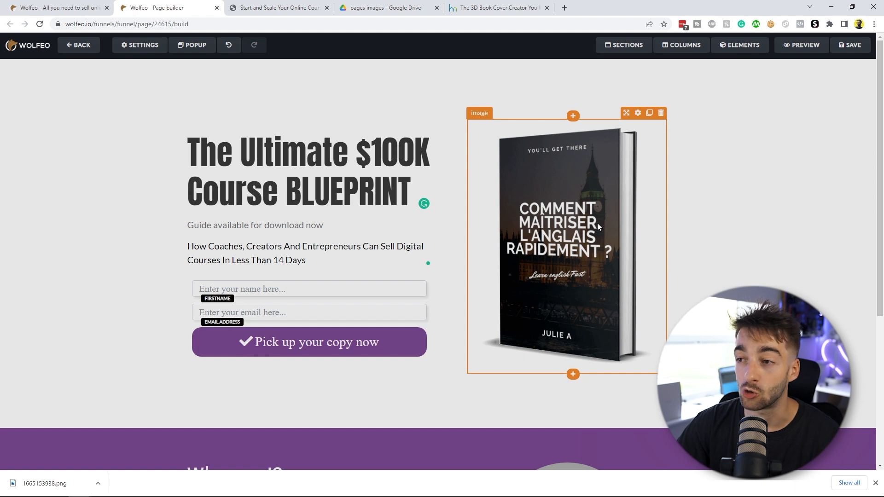
click(588, 260)
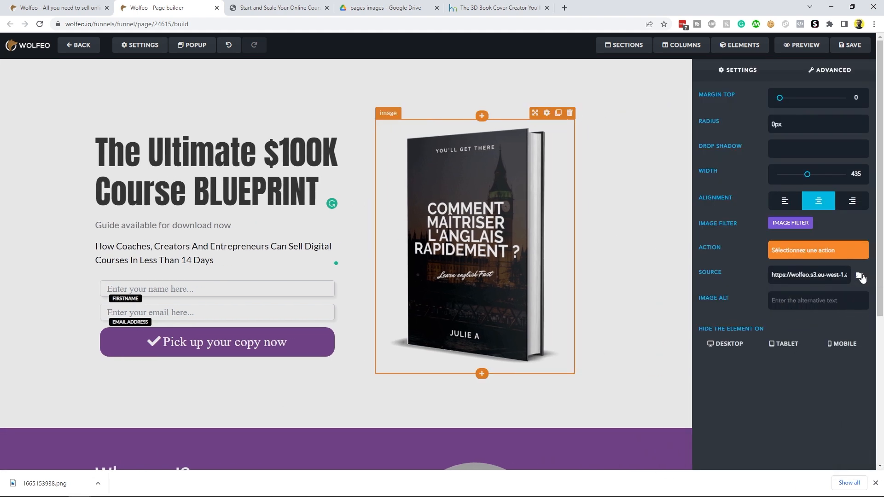
click(860, 277)
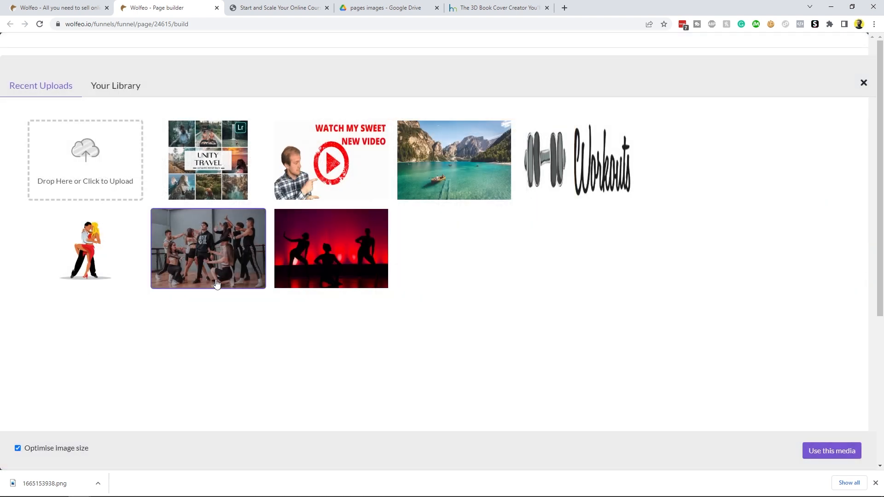
drag(45, 483, 115, 157)
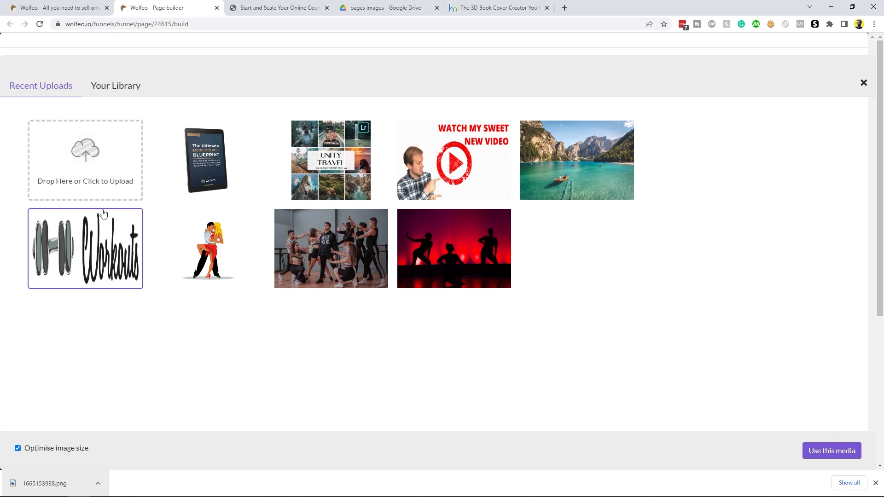
click(831, 449)
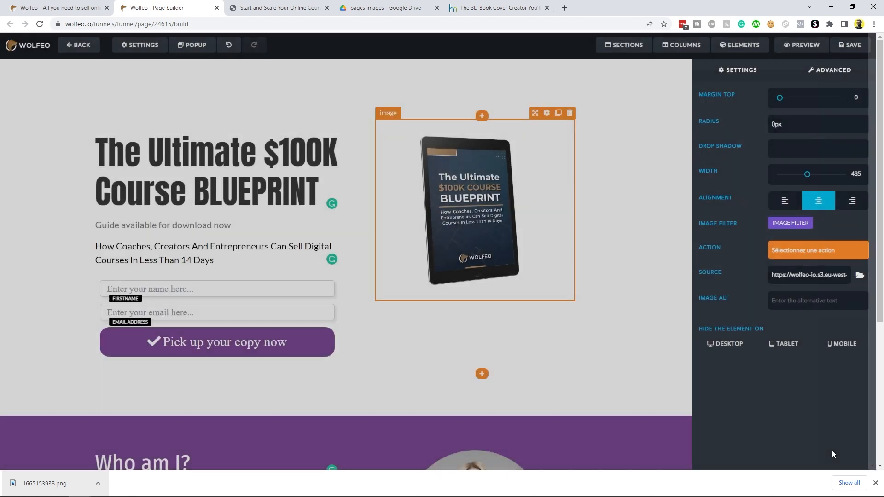
mouse_move(806, 180)
mouse_down()
mouse_move(827, 177)
mouse_move(795, 177)
mouse_move(830, 177)
mouse_move(809, 175)
mouse_move(816, 175)
mouse_up()
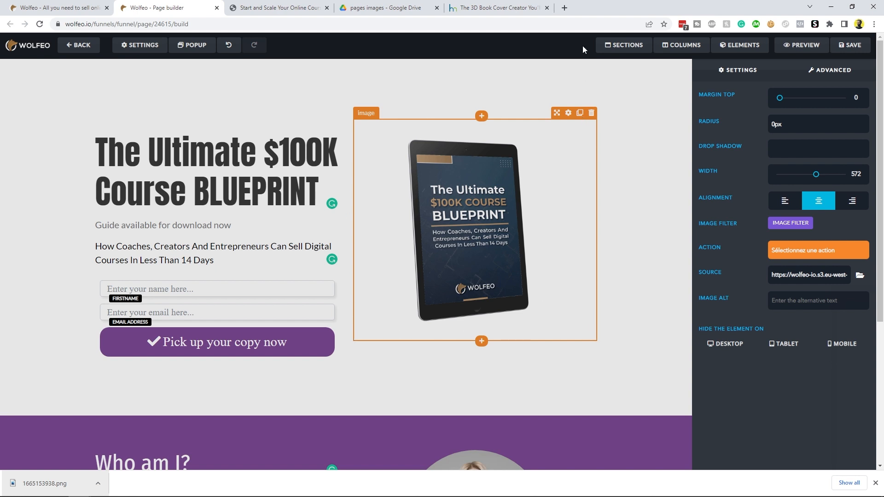
Step: In a new tab, search Google for 'crop image free' and open the iLoveIMG crop tool
click(564, 7)
text(google.com)
key(Return)
text(crop image )
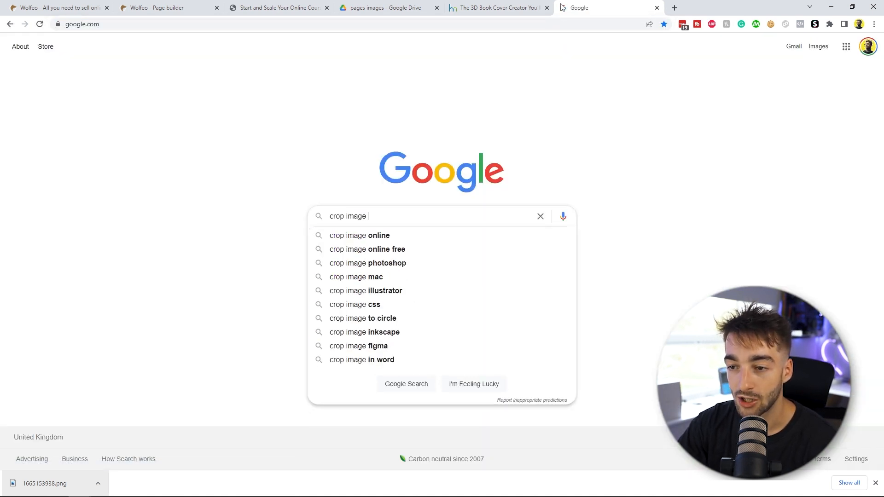
text(free)
key(Return)
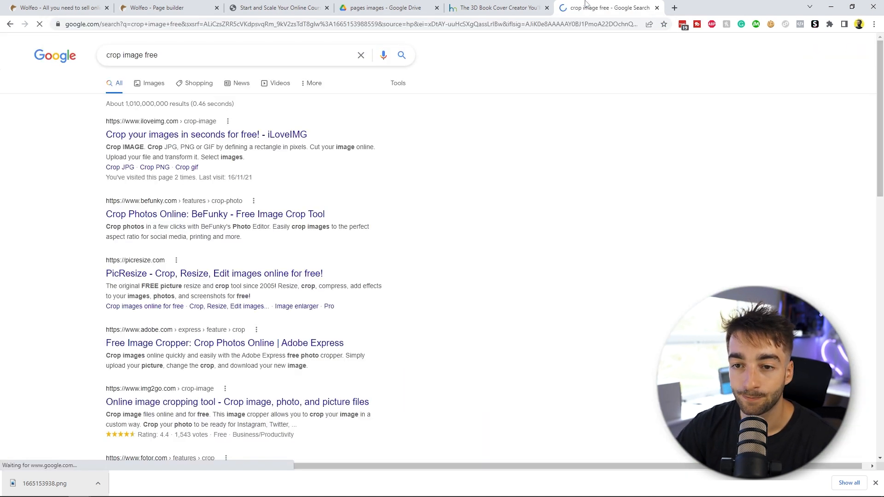
click(173, 136)
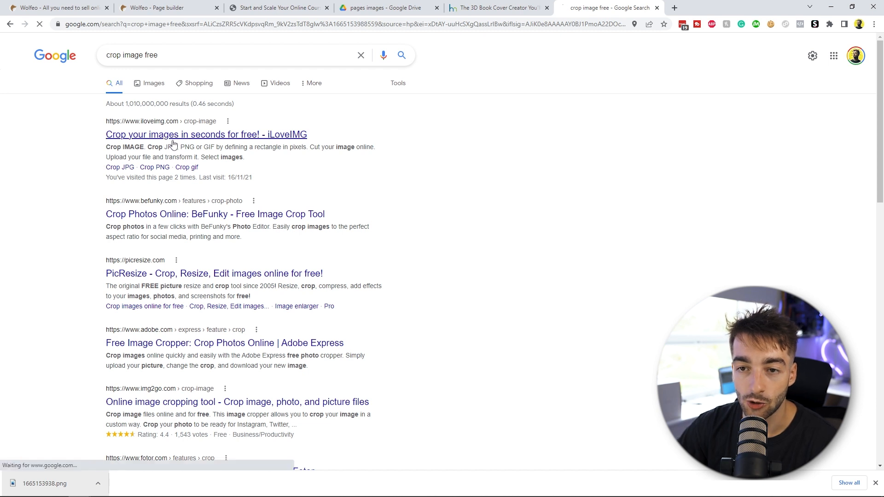
Step: Load the mockup PNG into iLoveIMG, tighten the crop box around the tablet and crop the image
drag(45, 484, 430, 183)
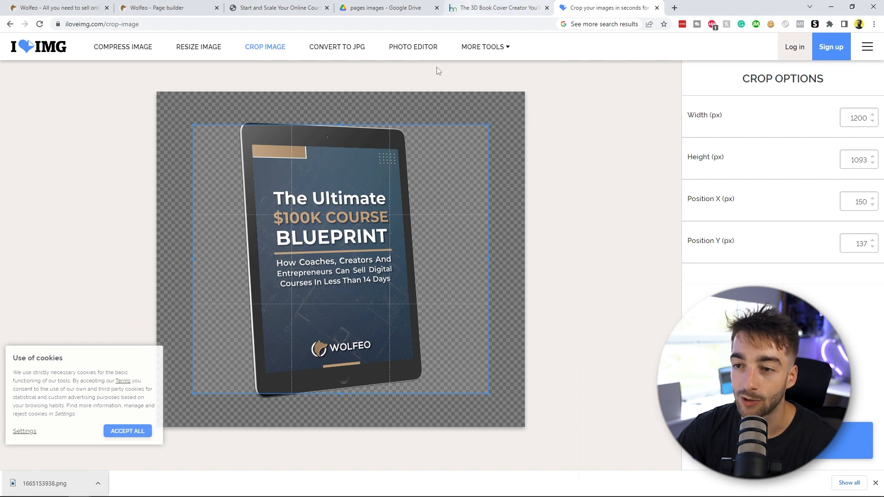
drag(338, 124, 337, 117)
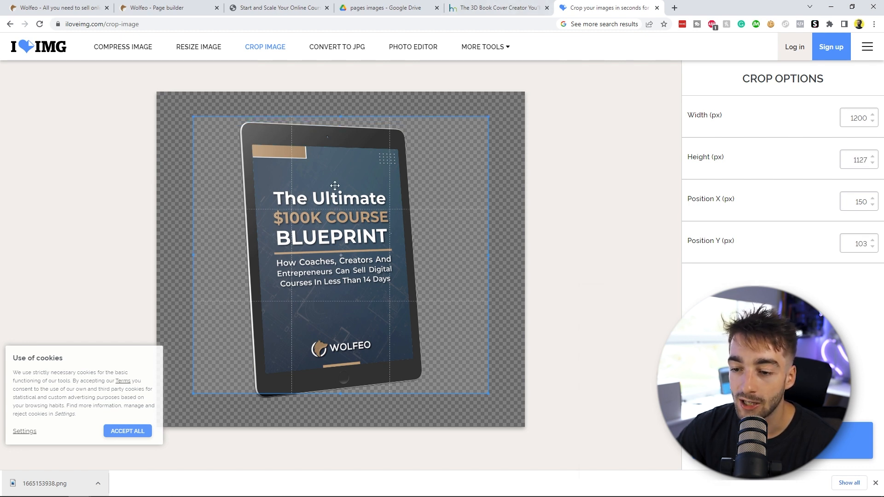
drag(342, 394, 340, 404)
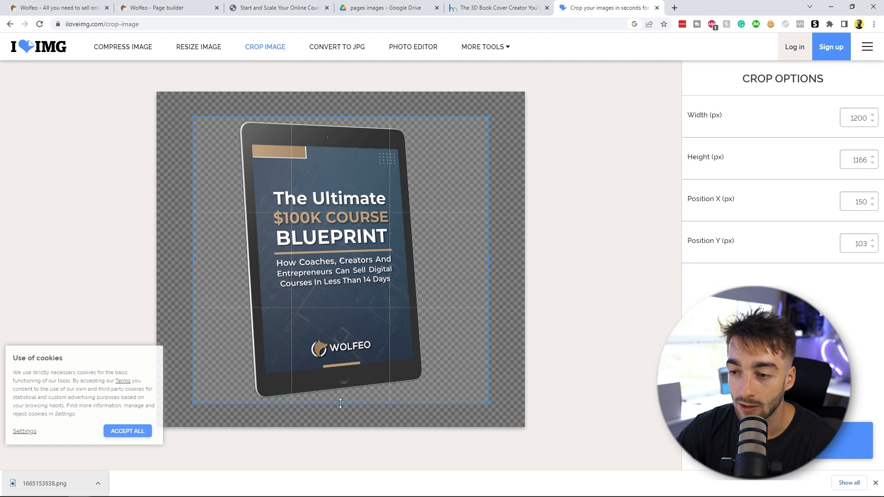
drag(487, 264, 427, 263)
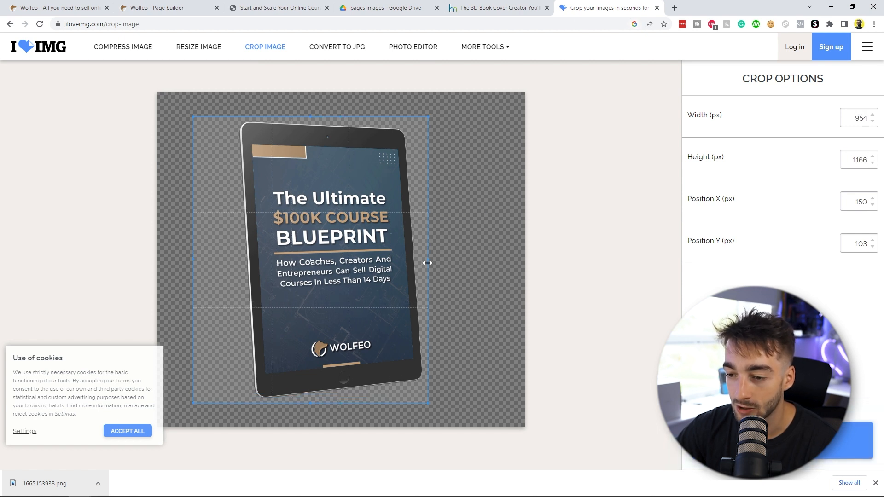
drag(193, 262, 229, 261)
click(782, 440)
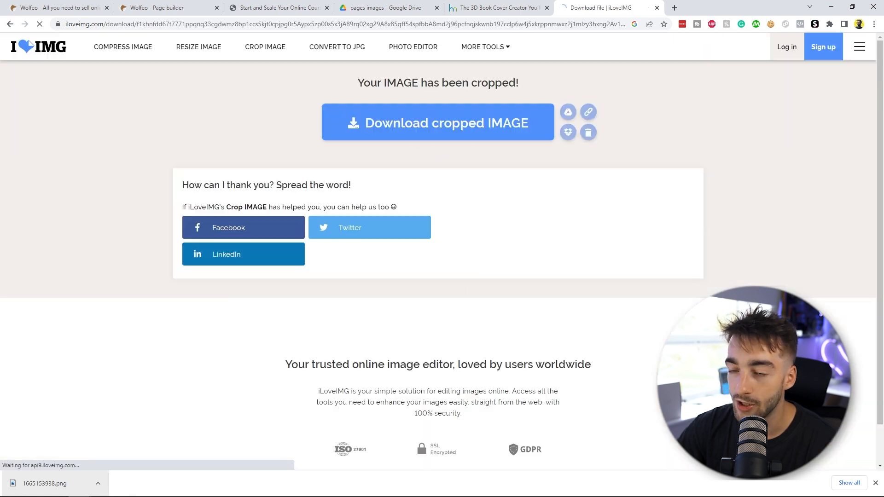
Step: Download the cropped image and save it as 'cropped mockup'
click(429, 137)
text(cropped mockup)
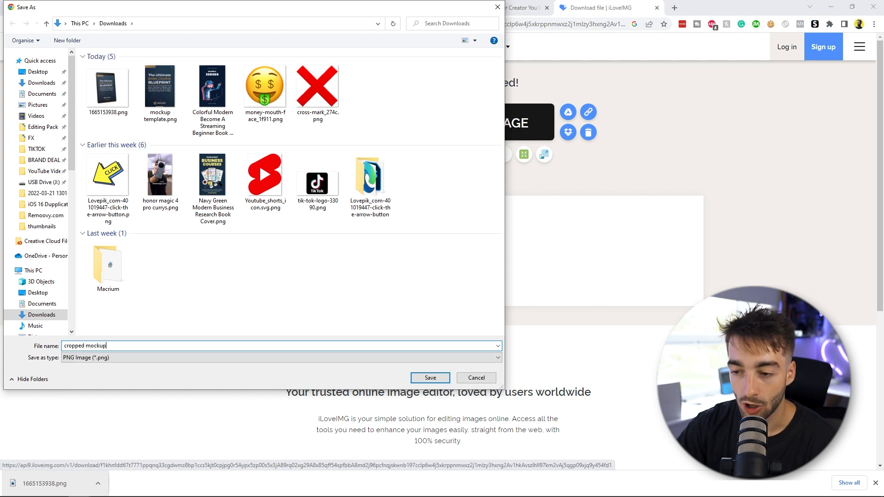
key(Return)
Step: Replace the page image with the uploaded 'cropped mockup.png' and reduce its width
click(199, 7)
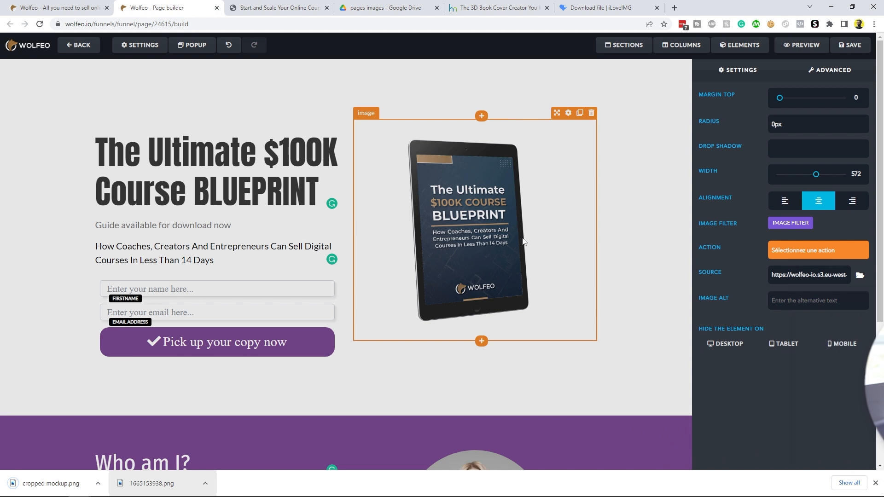
click(860, 275)
drag(50, 484, 74, 141)
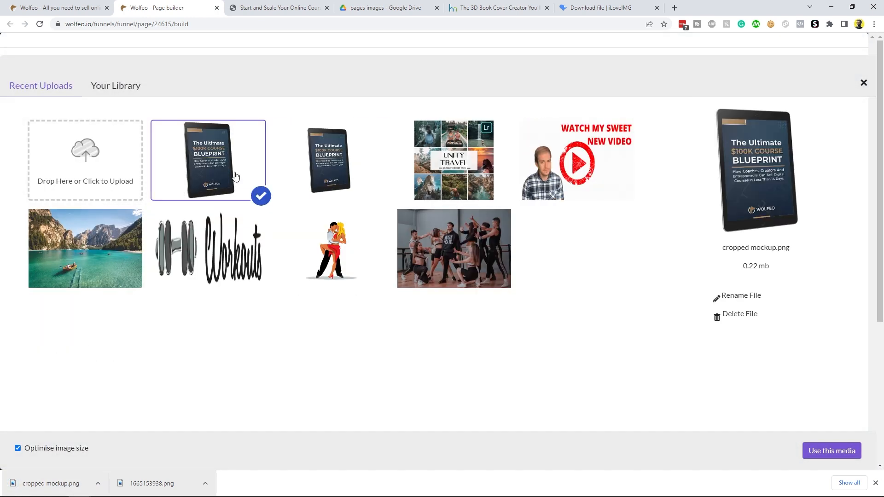
click(831, 451)
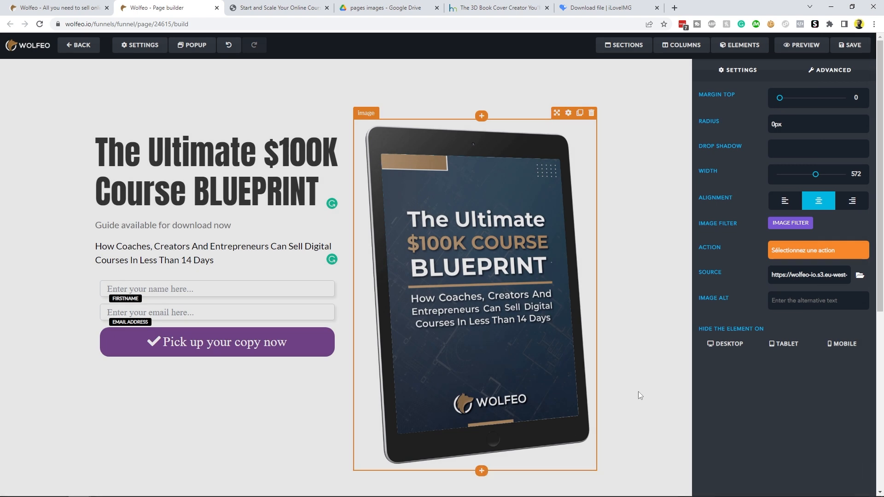
drag(830, 175, 804, 179)
click(631, 264)
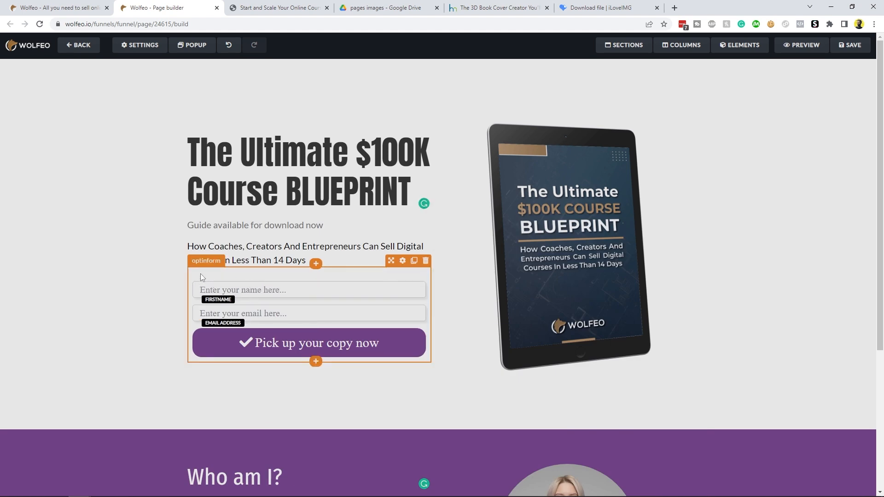
Step: Open the opt-in form settings and set its thank-you page to the funnel step 'Thank you page'
click(403, 261)
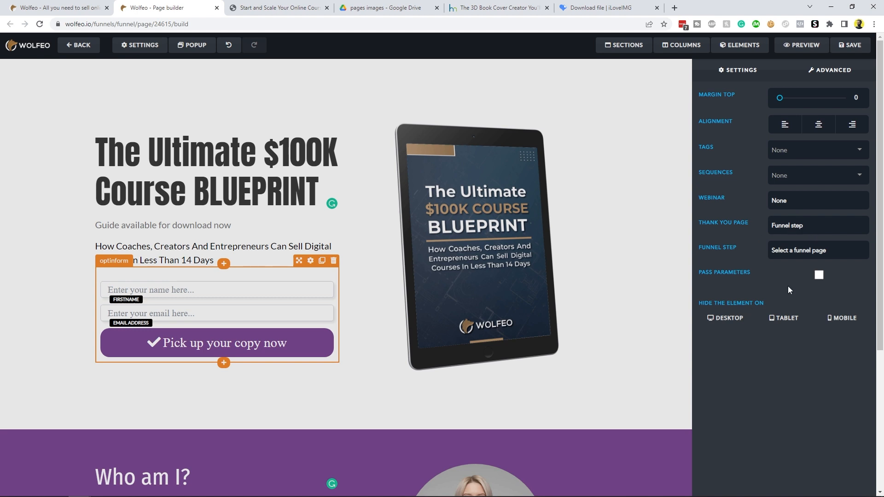
click(795, 228)
click(791, 239)
click(797, 251)
click(781, 279)
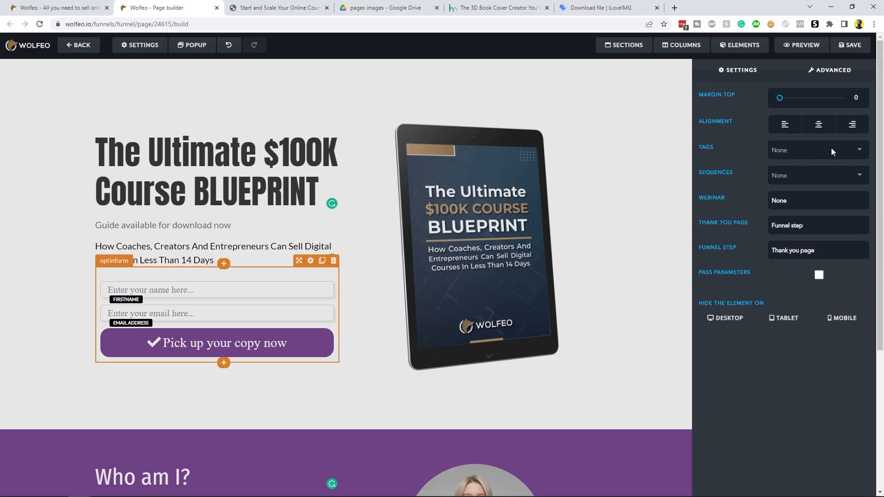
Step: Assign the 'Lead Magnet Machine' tag and the 'Lead Magnet Machine' sequence to the opt-in form
click(831, 150)
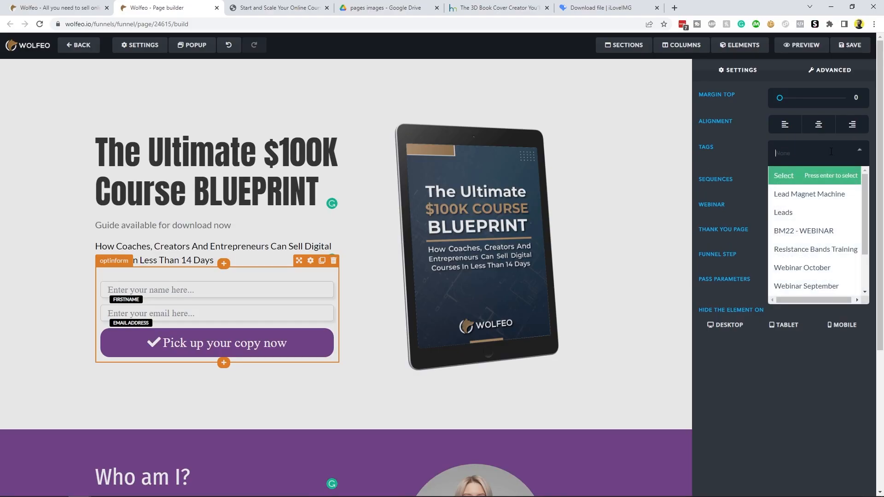
click(813, 200)
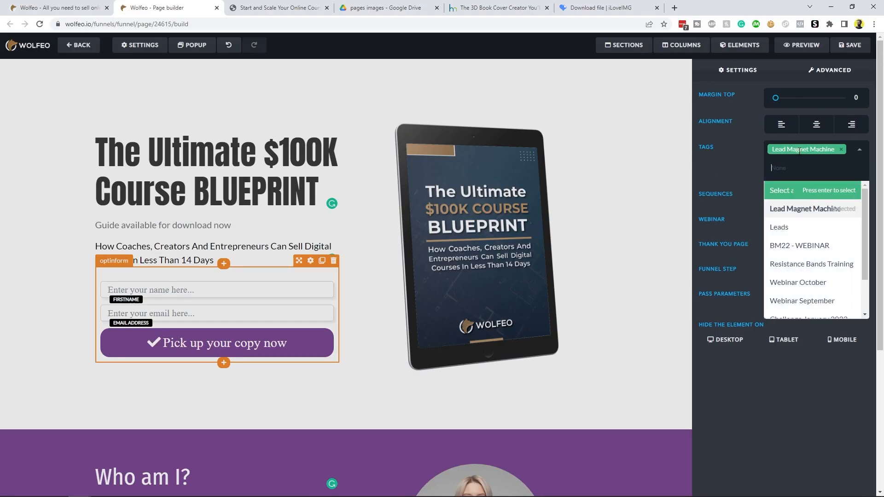
click(729, 157)
click(809, 184)
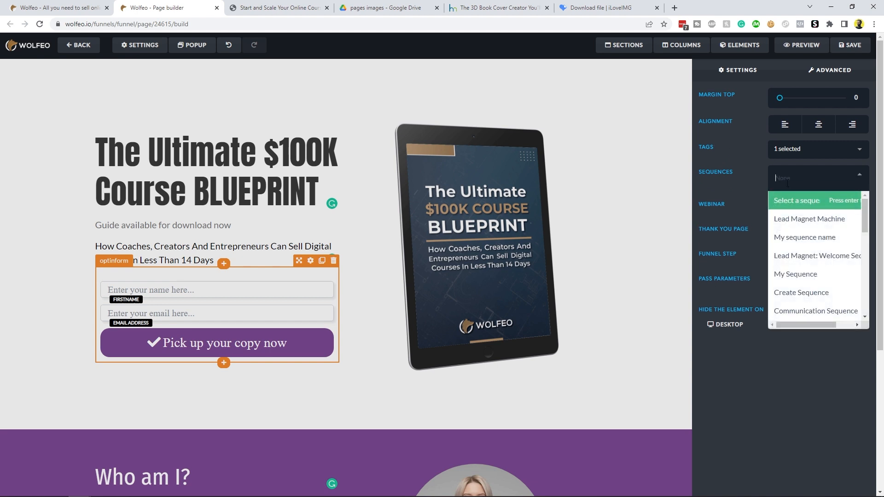
click(803, 220)
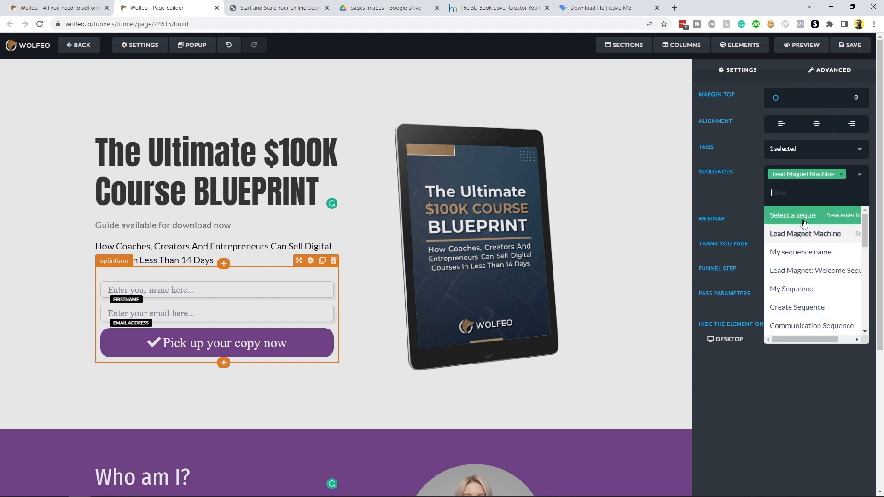
click(725, 190)
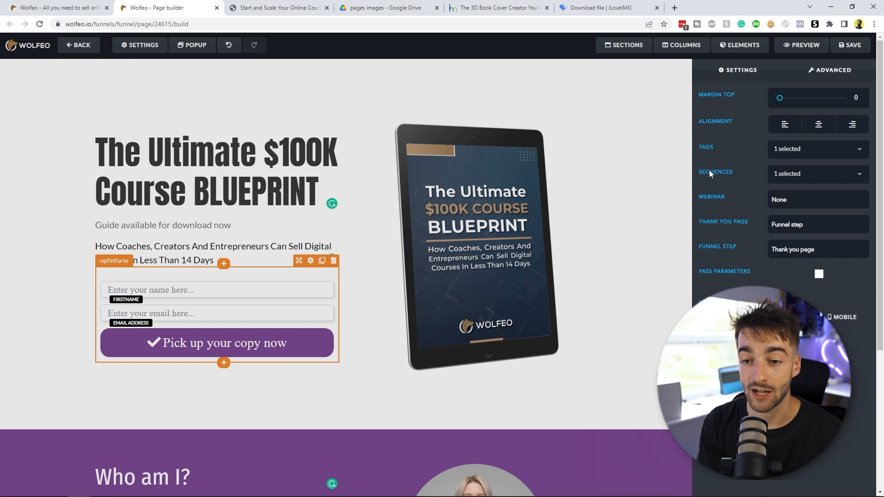
click(616, 285)
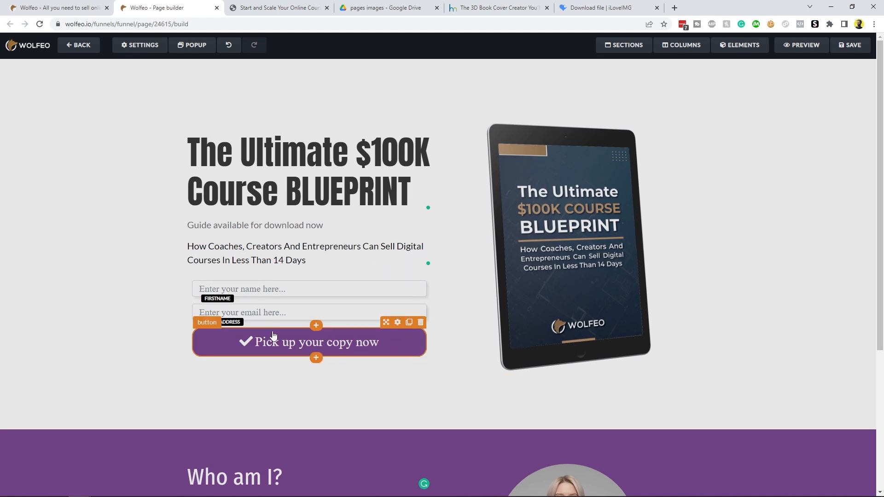
Step: Change the opt-in button text to 'Where should I send your copy?' and save the capture page
click(398, 322)
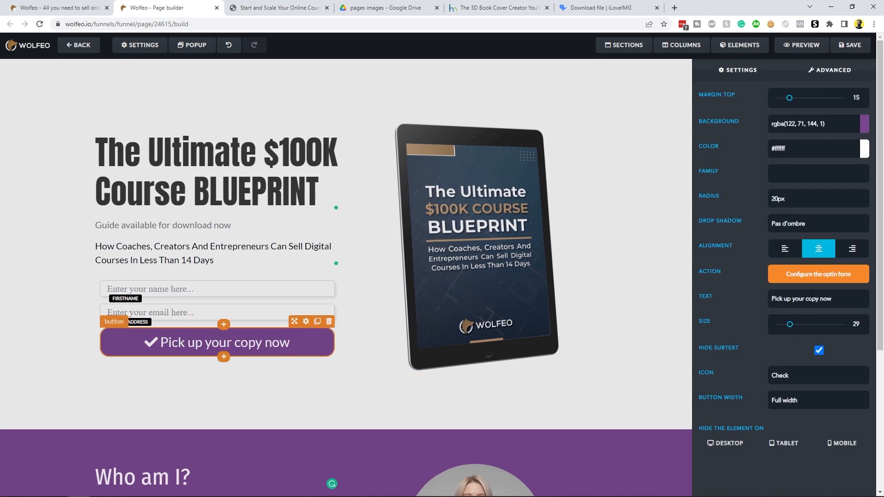
drag(848, 300, 657, 304)
text(Where should I send)
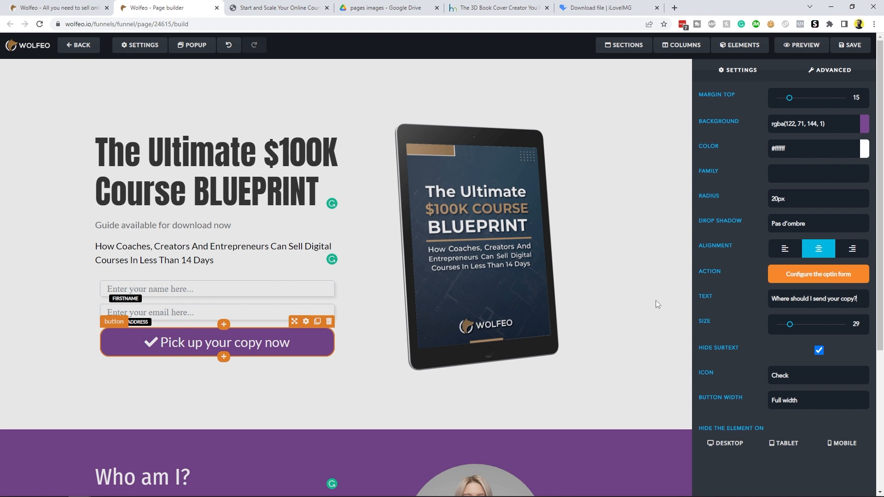
click(618, 368)
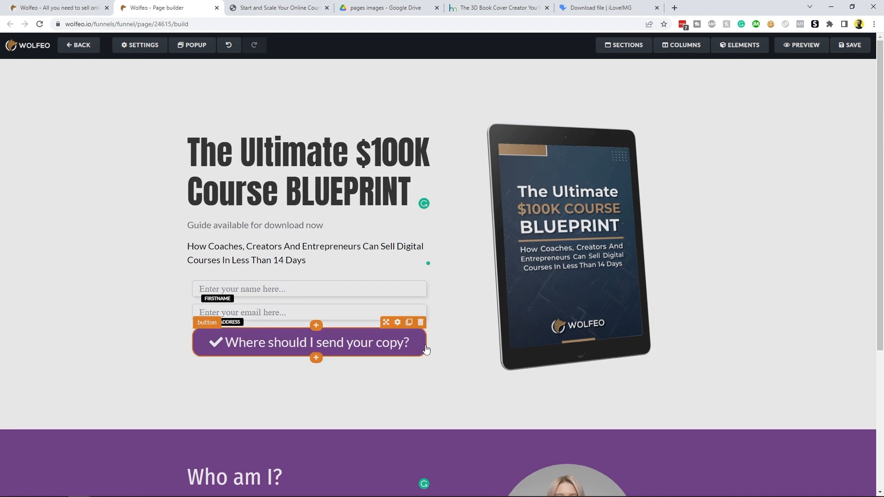
click(852, 46)
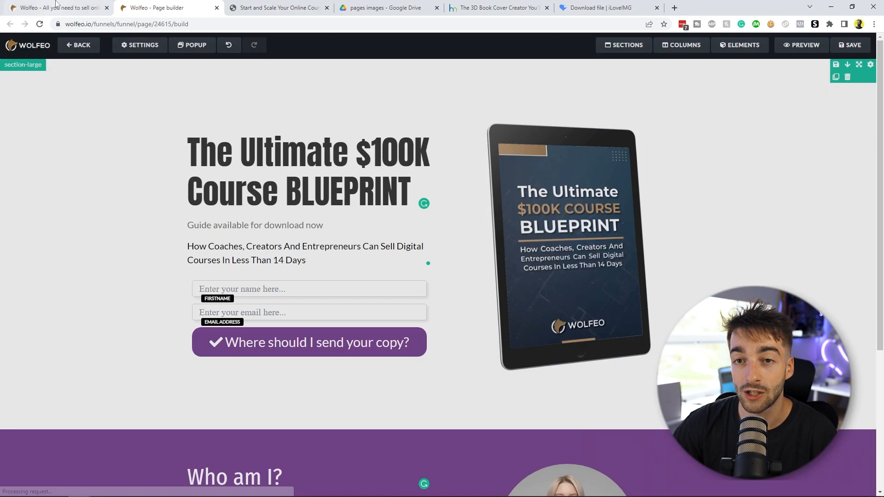
Step: Return to the funnel and open the 'Thank you page' step in the page editor
click(56, 5)
click(172, 220)
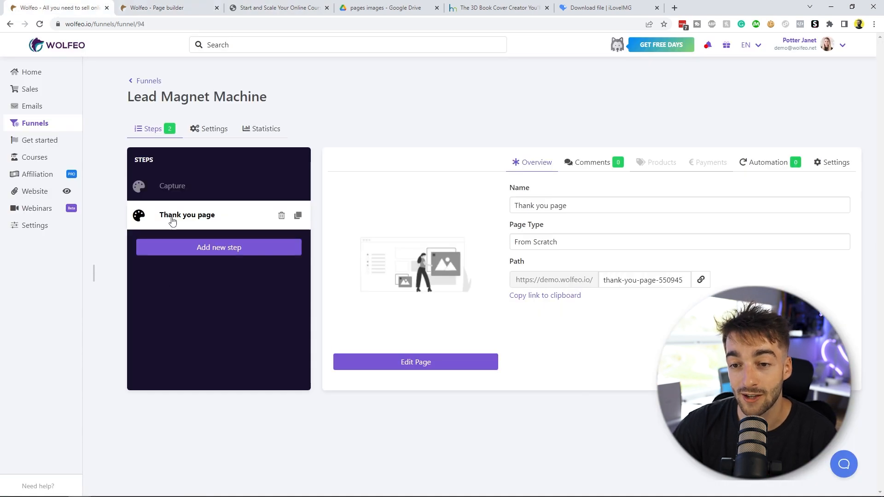
click(405, 362)
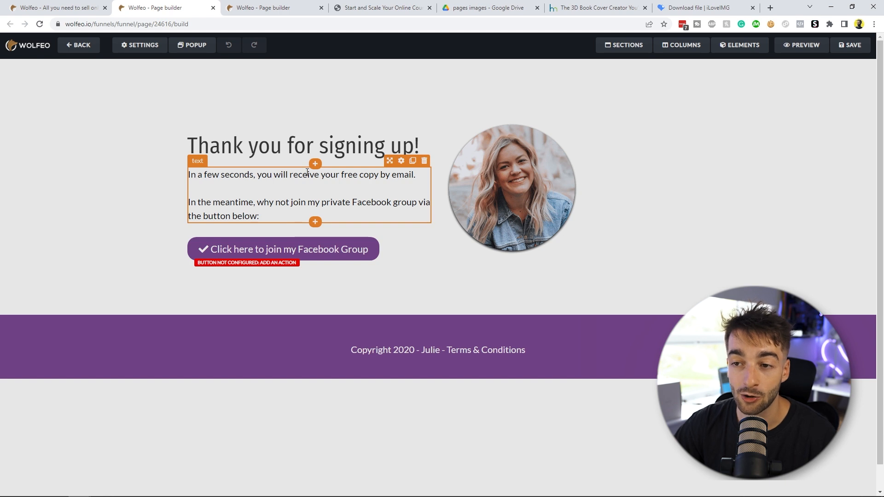
click(339, 175)
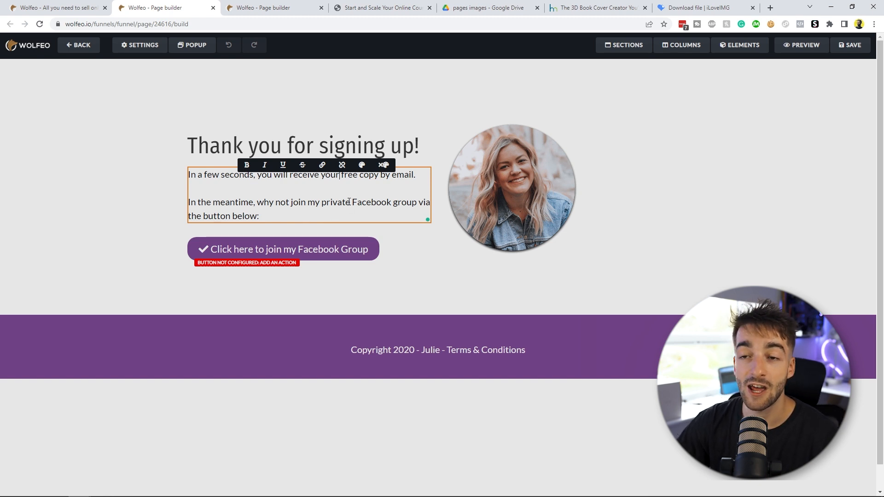
click(498, 193)
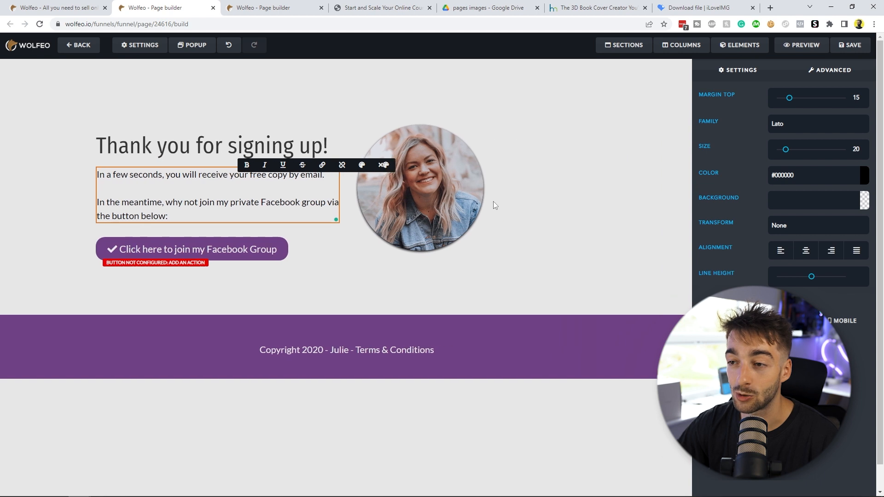
click(637, 266)
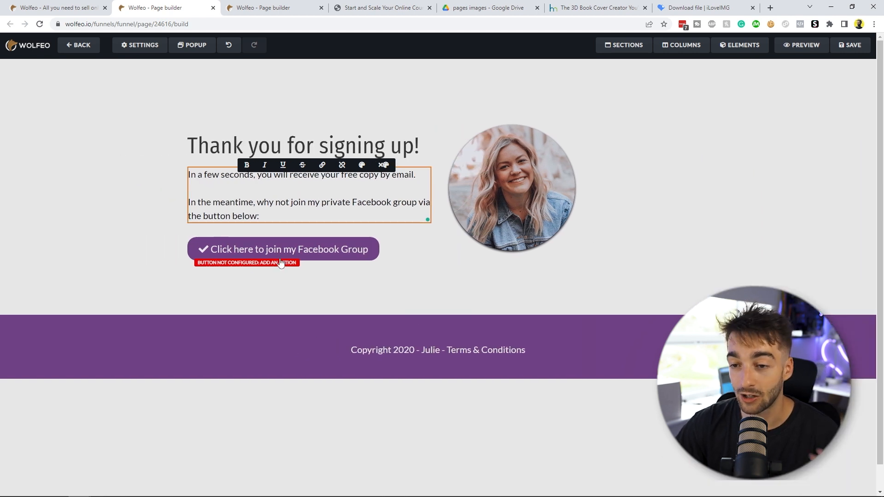
Step: Set the Facebook group button's action to Go to link and paste the Instagram profile URL
click(332, 300)
mouse_move(225, 250)
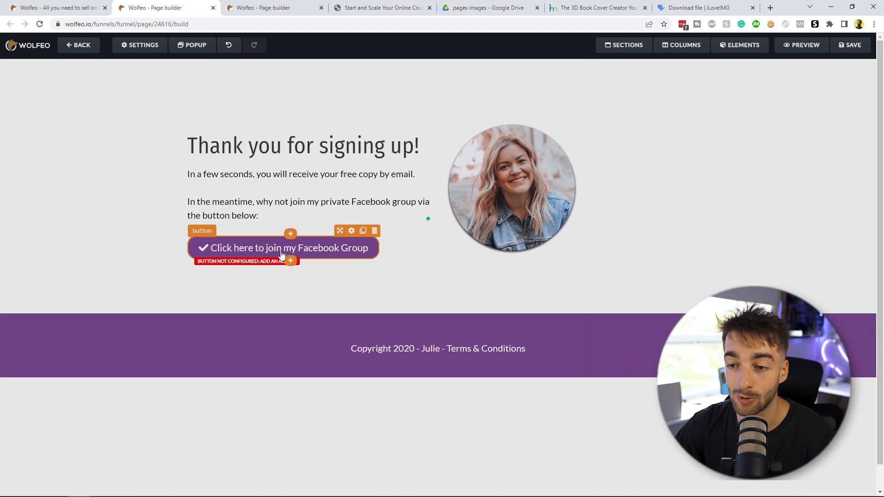
click(299, 249)
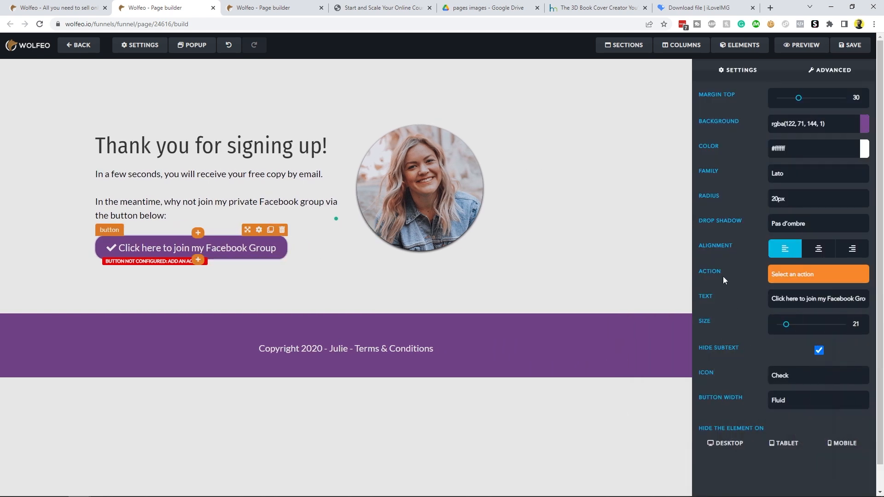
click(791, 275)
click(794, 295)
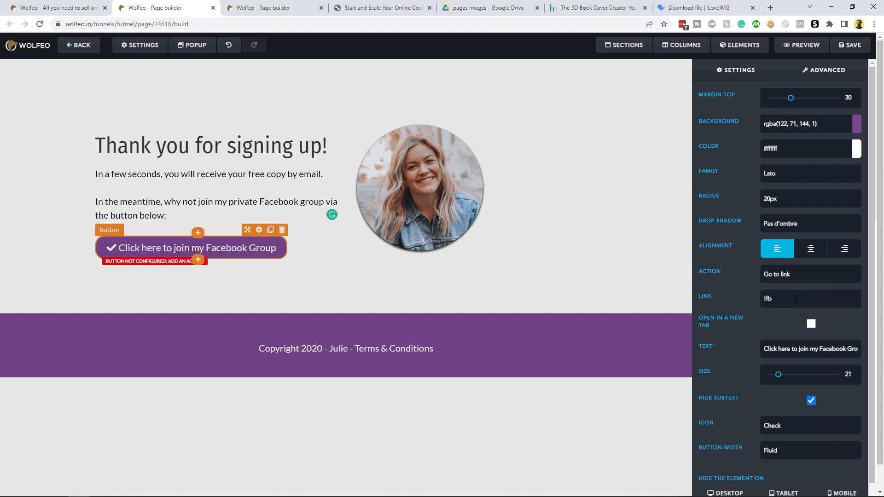
key(ctrl+v)
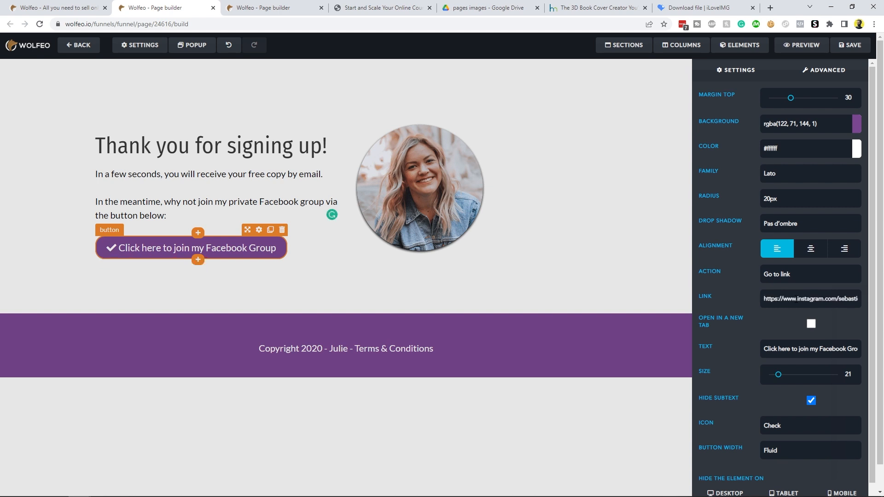
click(622, 284)
Step: Change the button text to 'Click here to follow my Instagram page' and save the thank-you page
click(312, 253)
click(790, 348)
drag(817, 349, 869, 349)
text(Instagram page)
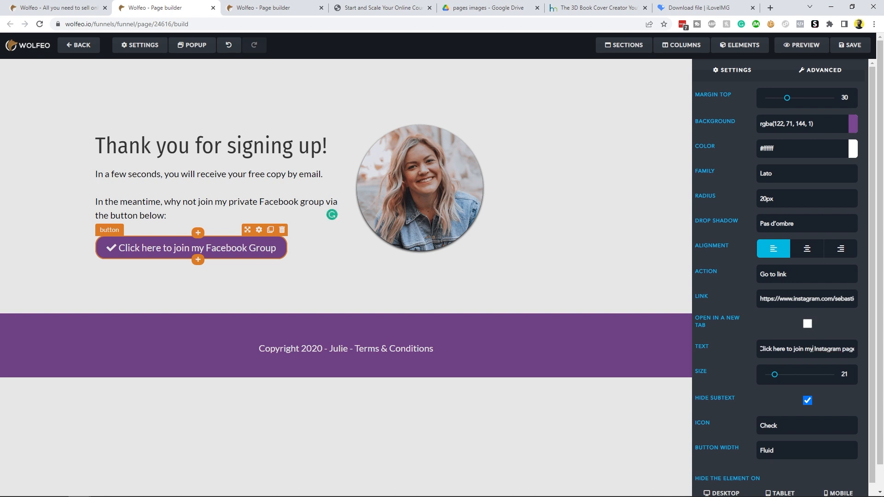
key(BackSpace)
key(BackSpace)
key(BackSpace)
key(BackSpace)
text(follow)
click(606, 287)
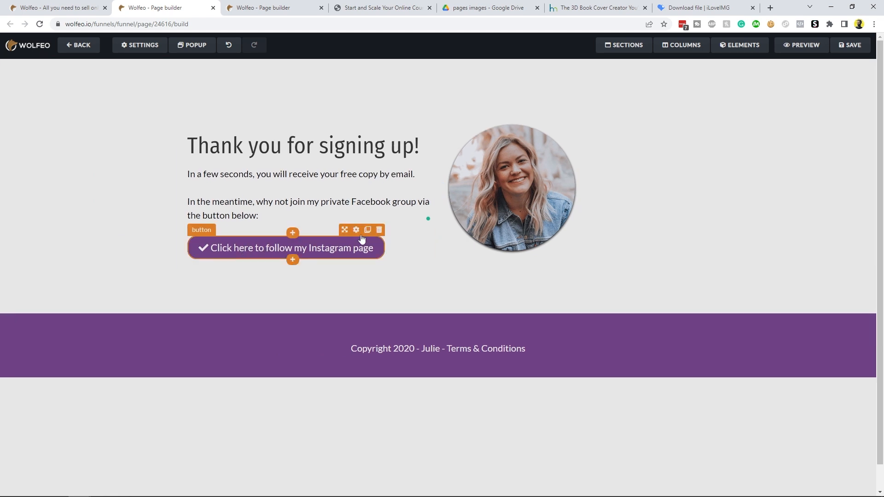
click(356, 230)
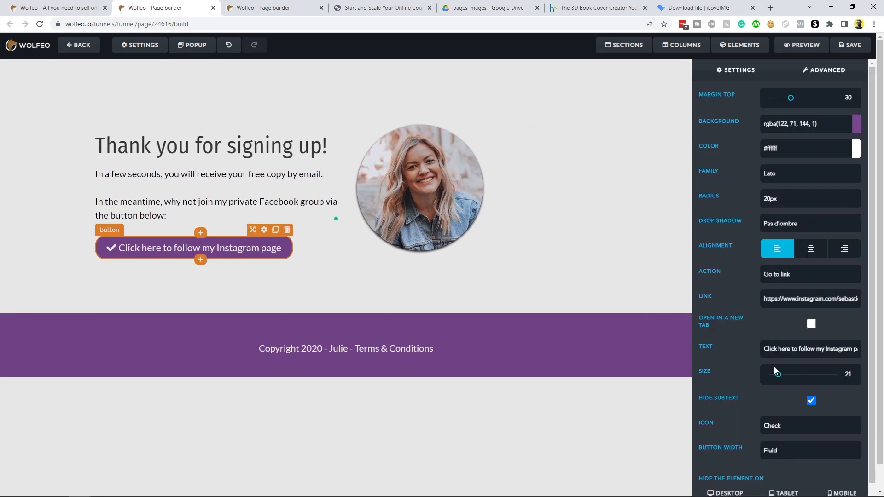
click(449, 327)
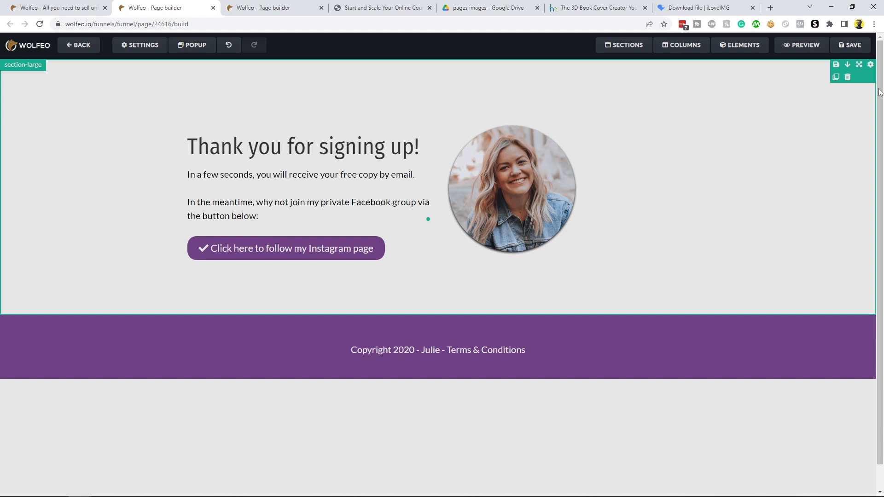
click(856, 44)
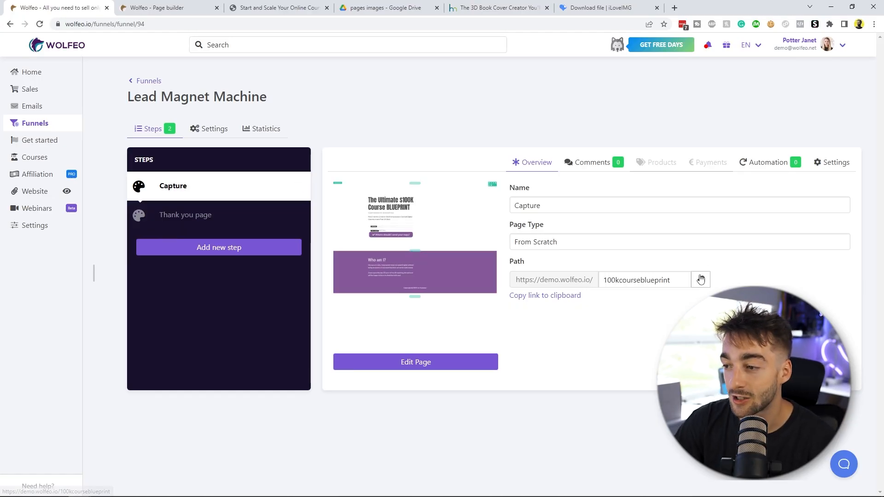
Step: Open the live capture page and submit the opt-in form with a test name and e-mail address
click(700, 280)
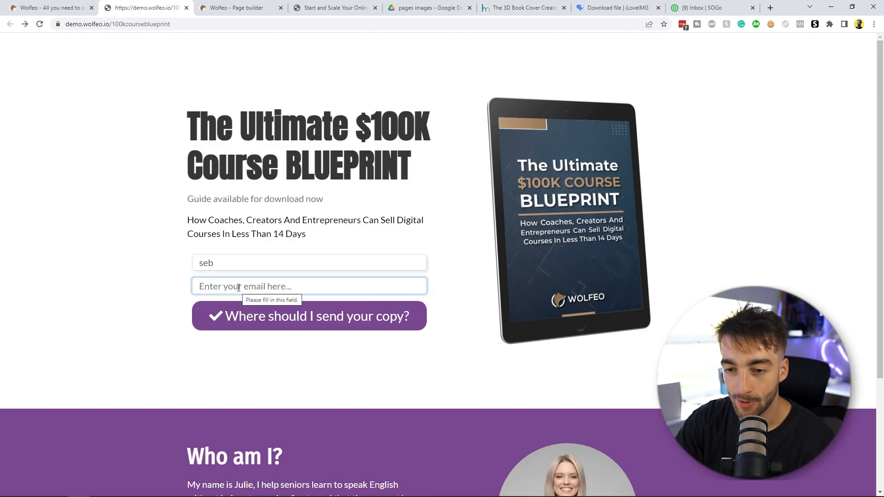
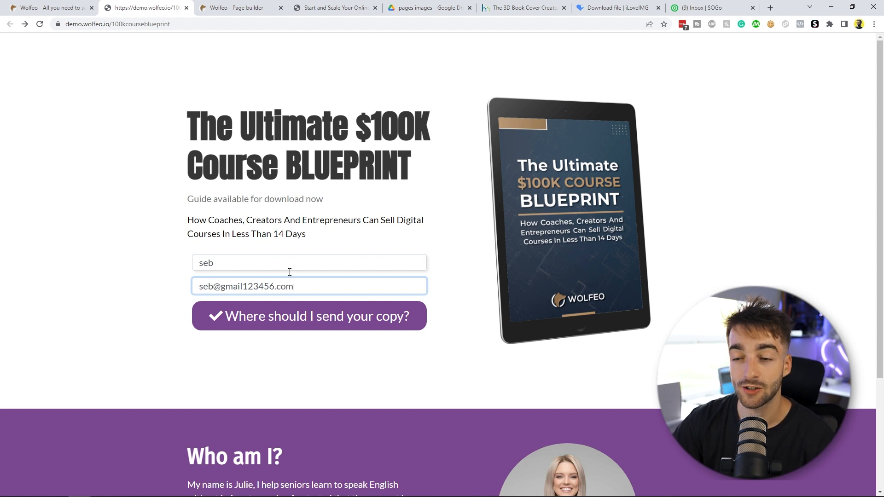
click(329, 320)
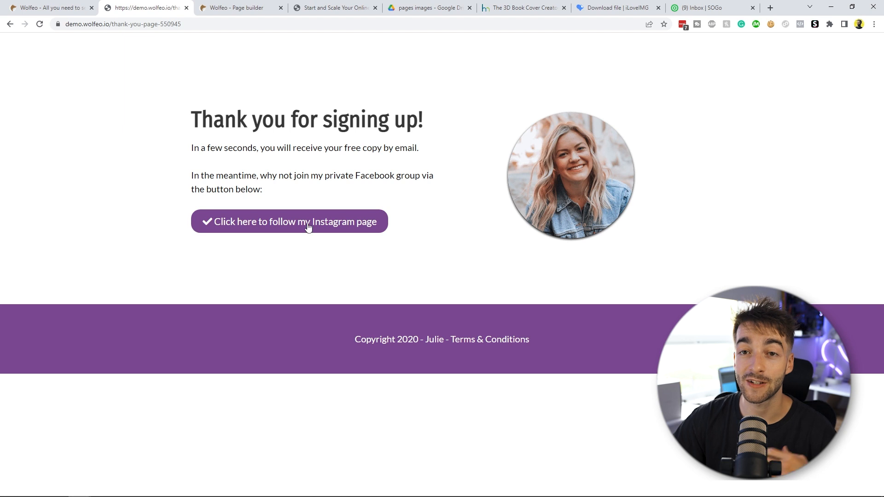
Step: Open the new test contact in the e-mail contacts and check its tags and sequences
click(45, 3)
click(31, 106)
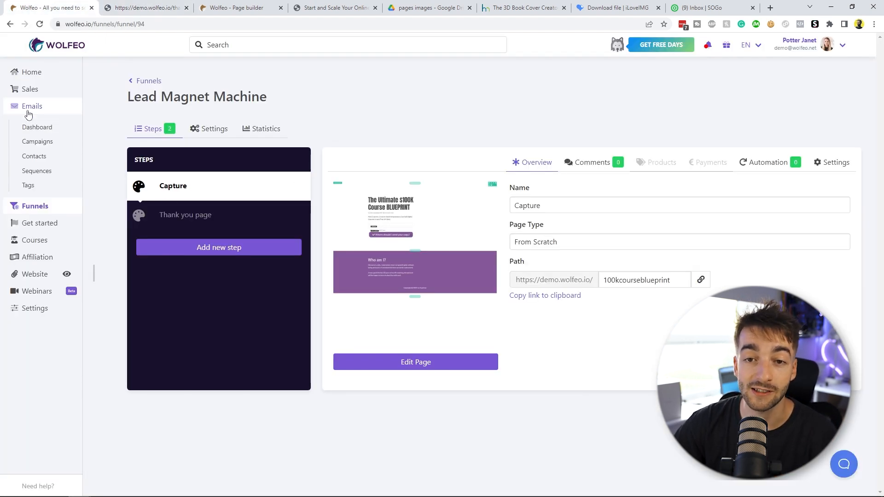
click(35, 157)
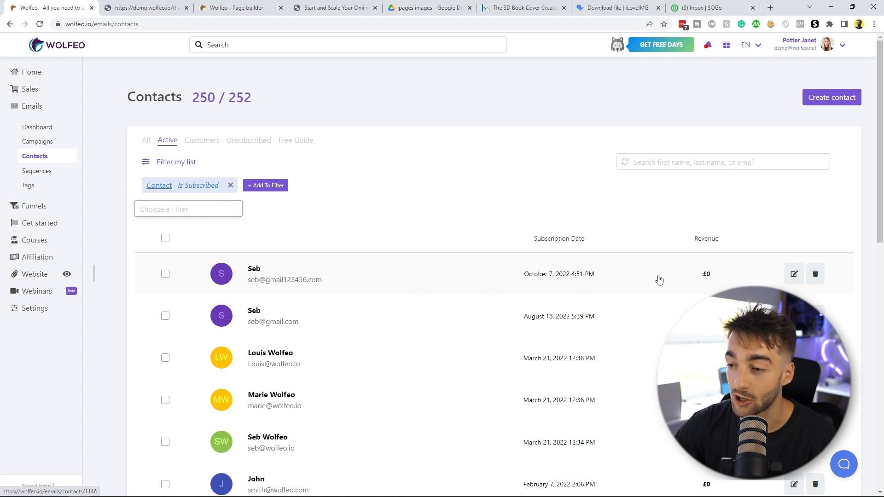
click(434, 275)
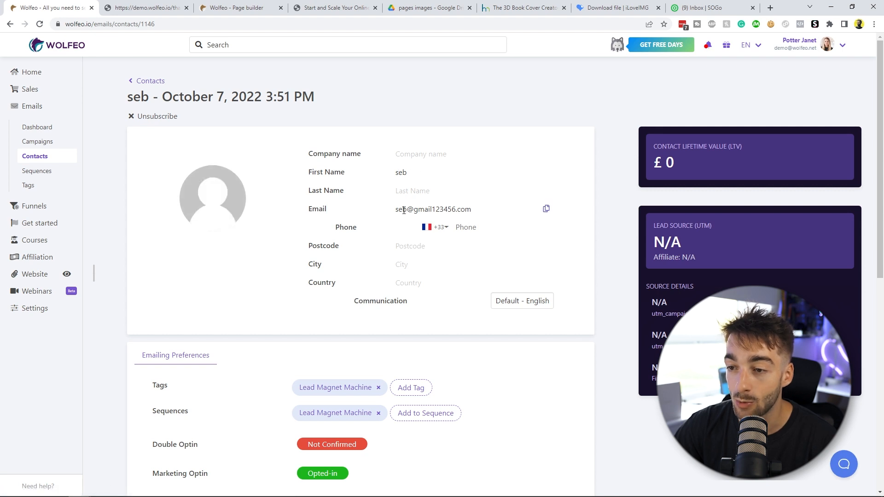
scroll(499, 214, down, 3)
drag(152, 247, 159, 249)
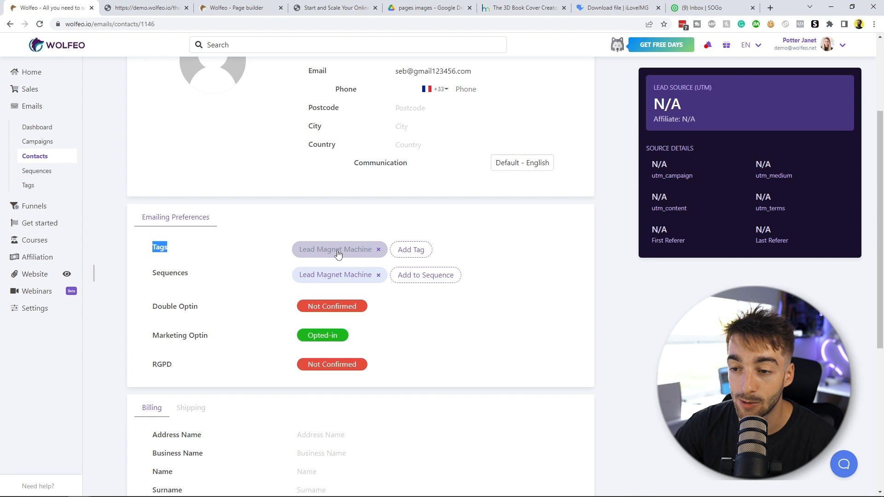
double_click(158, 271)
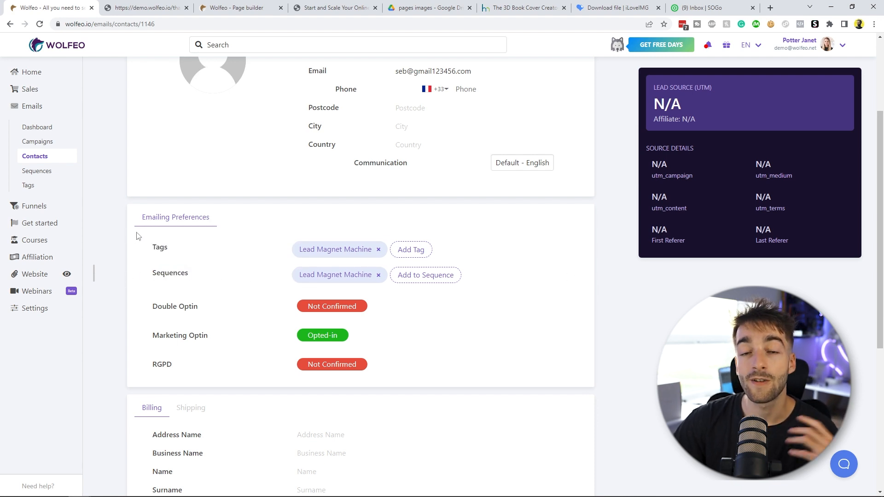
Step: Open the 'Lead Magnet Machine' e-mail sequence
click(41, 171)
click(362, 189)
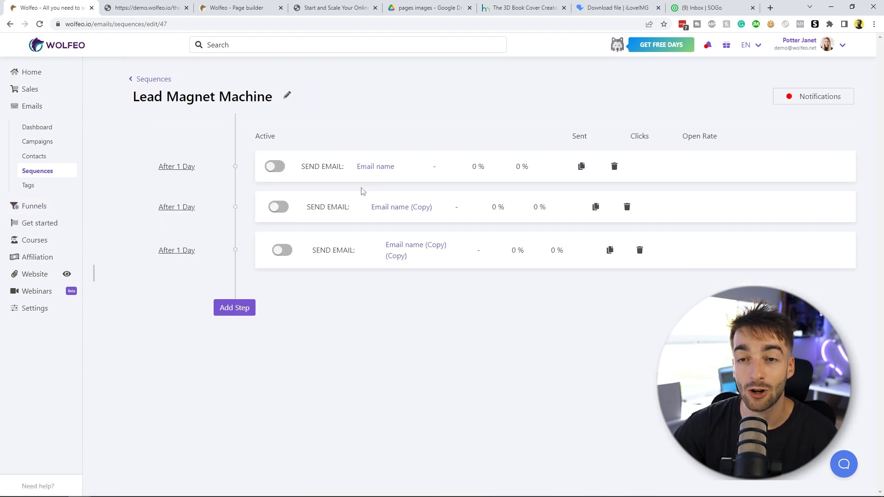